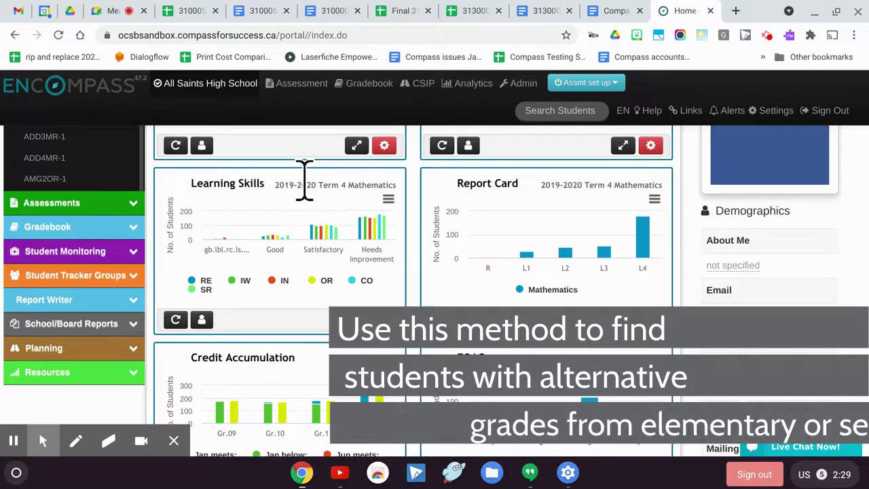
# - Open the Student Tracker page within the student tracker groups
pyautogui.moveTo(301, 166)
pyautogui.mouseDown()
pyautogui.moveTo(243, 201)
pyautogui.moveTo(107, 246)
pyautogui.moveTo(235, 246)
pyautogui.mouseUp()
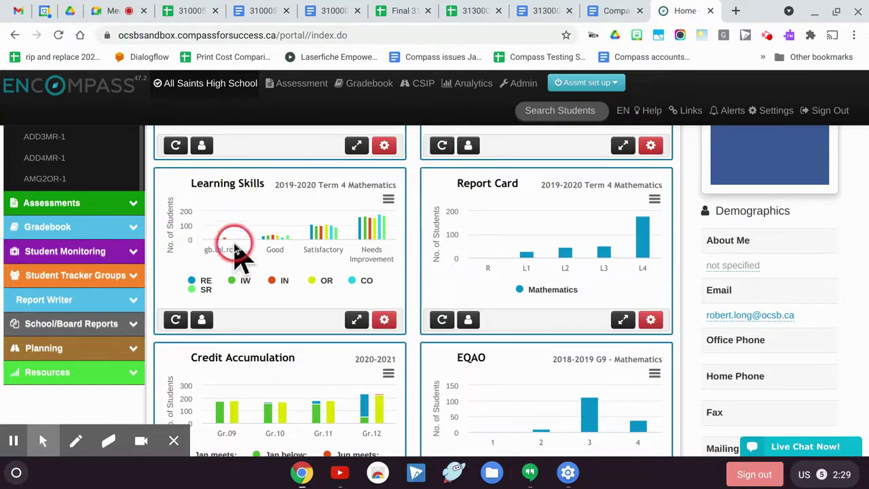
pyautogui.click(136, 253)
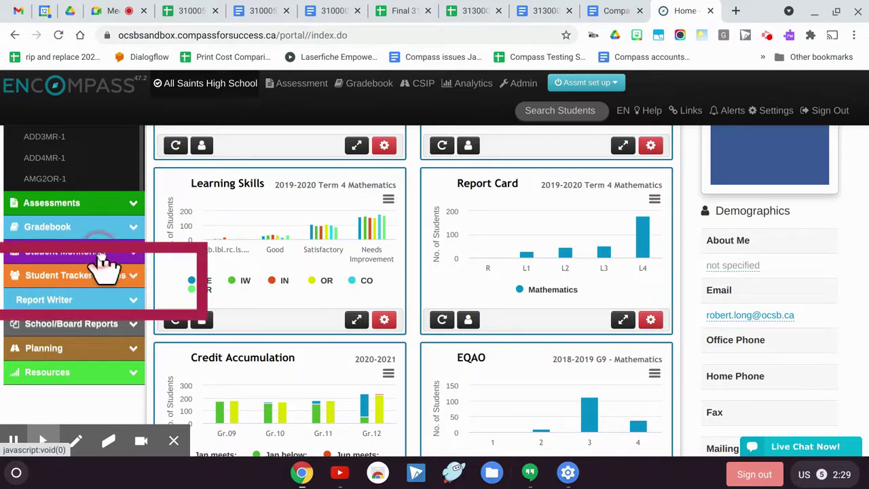
pyautogui.click(136, 277)
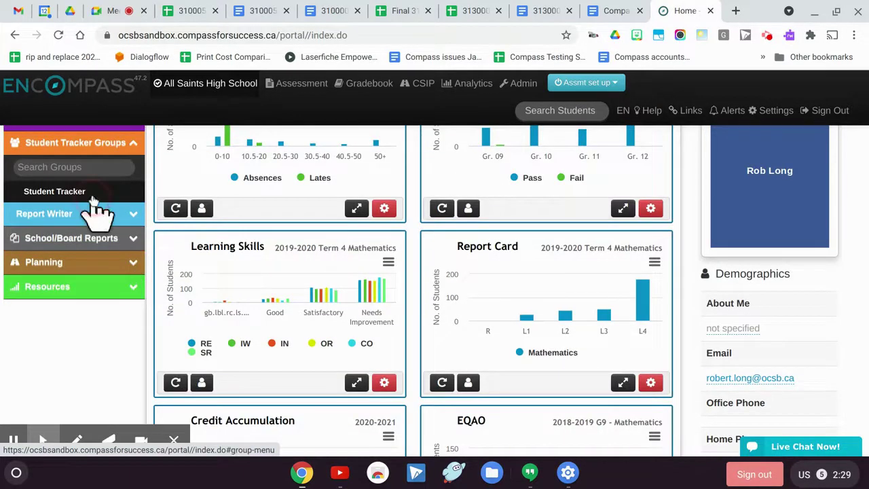
pyautogui.click(61, 193)
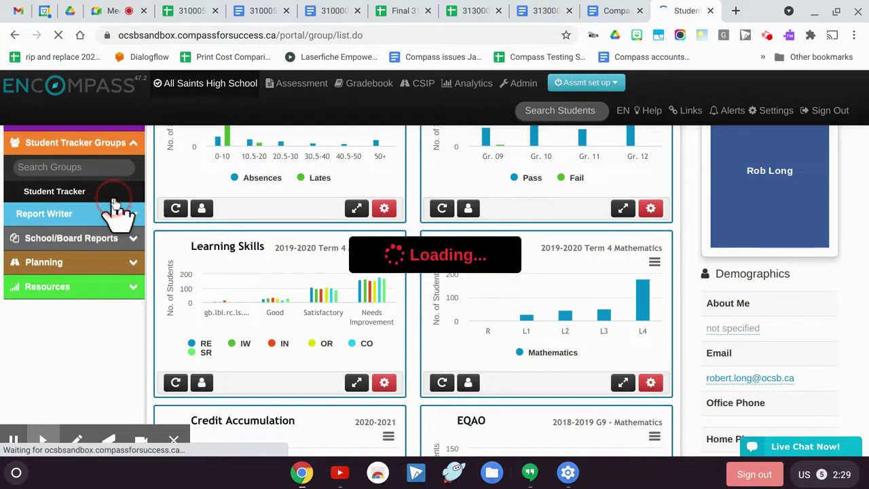
pyautogui.click(144, 193)
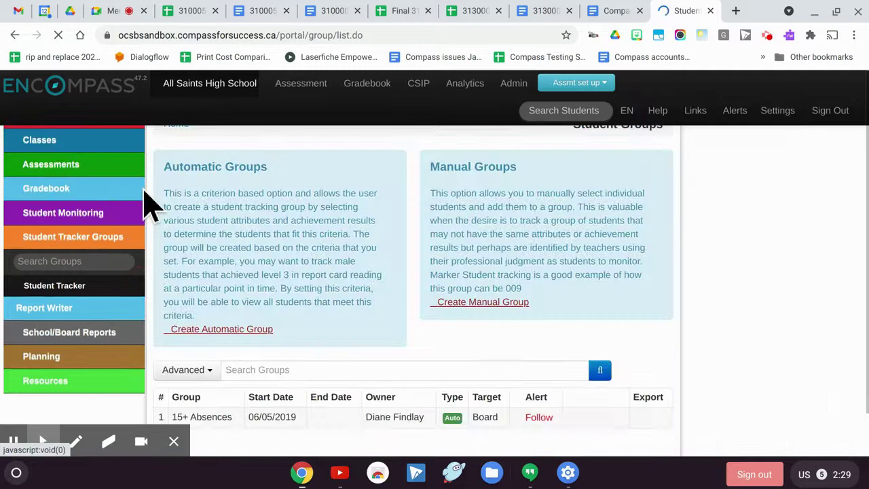
# - Start creating a criterion-based automatic student group
pyautogui.click(503, 320)
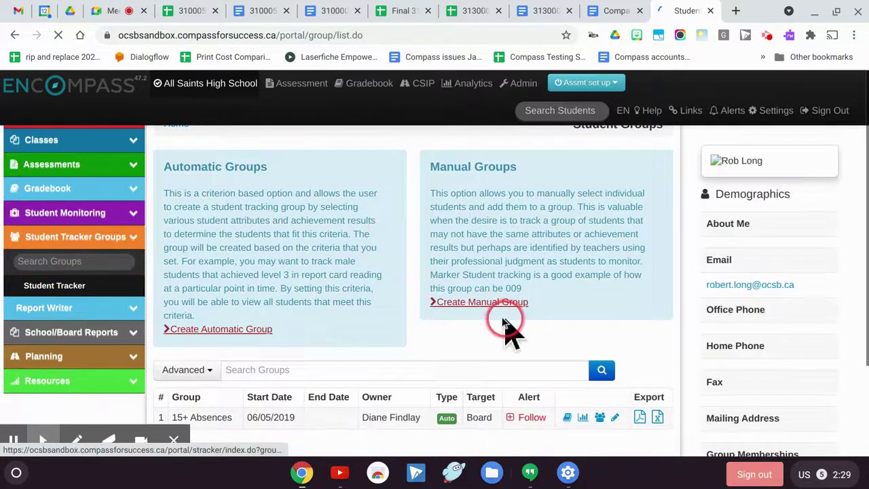
pyautogui.scroll(-2, 340, 343)
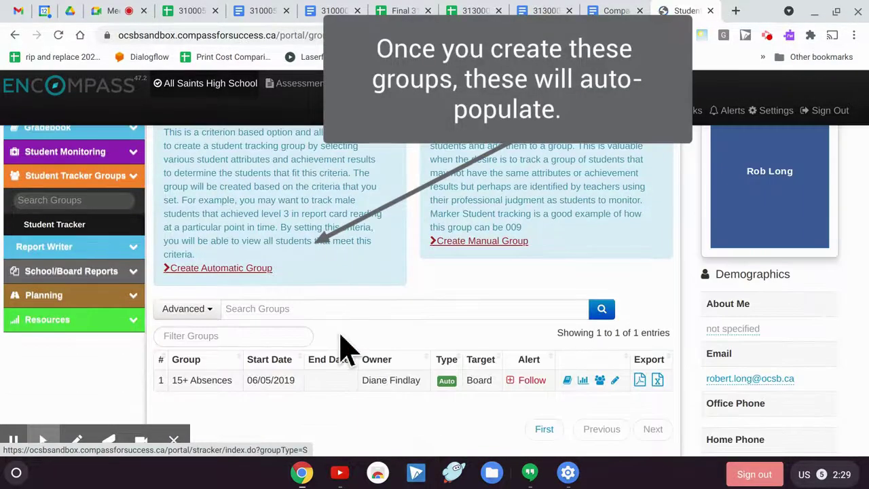
pyautogui.moveTo(405, 322); pyautogui.dragTo(455, 299)
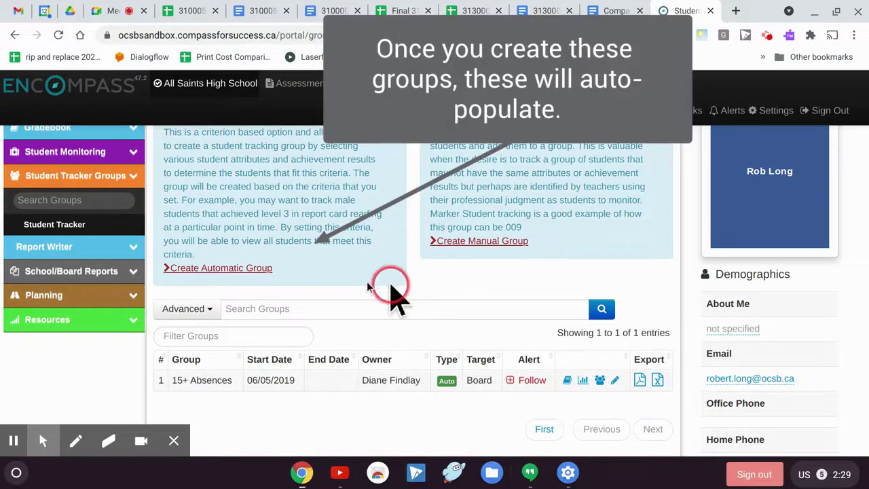
pyautogui.click(237, 270)
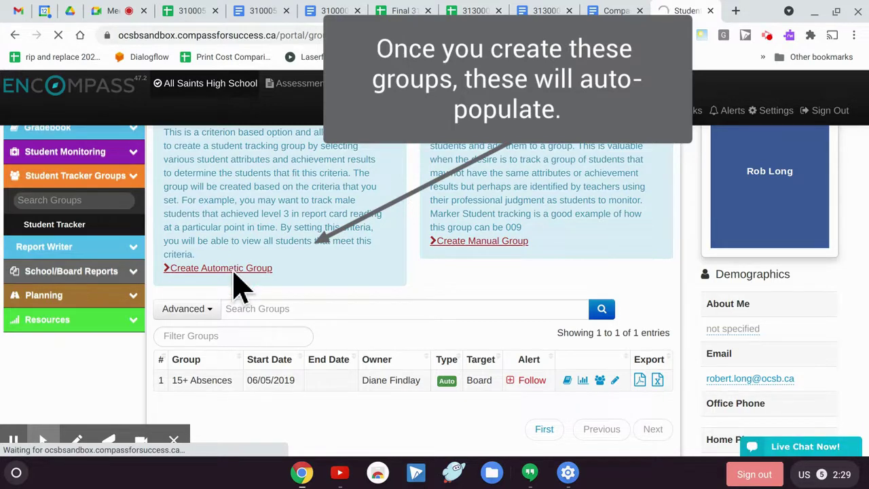
pyautogui.click(271, 273)
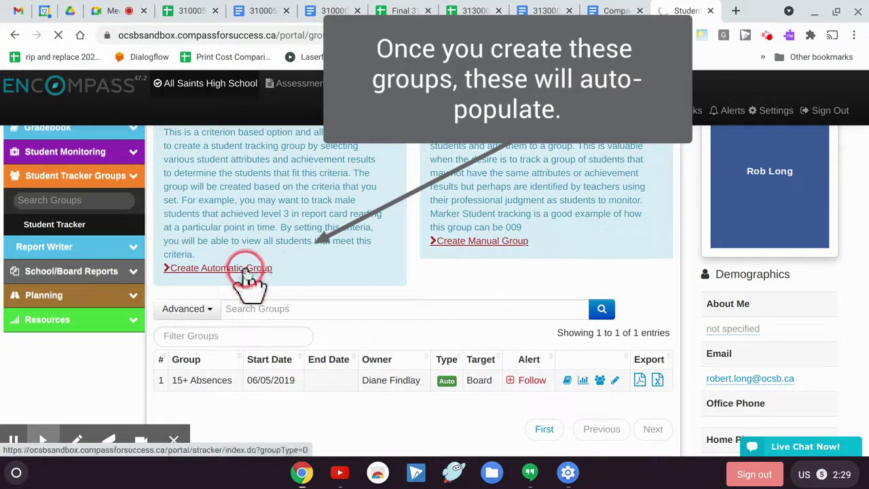
pyautogui.click(487, 294)
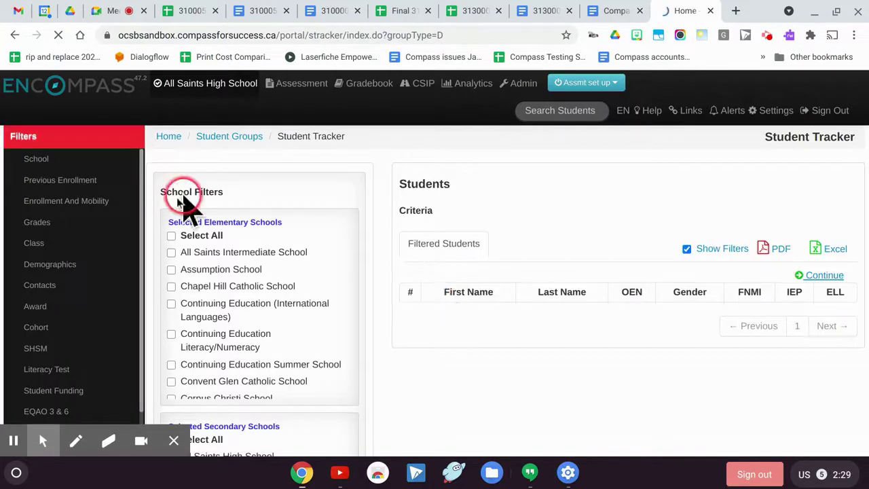
# - Select All Saints Intermediate School in the elementary school filter and look through the other elementary schools
pyautogui.click(171, 253)
pyautogui.click(80, 226)
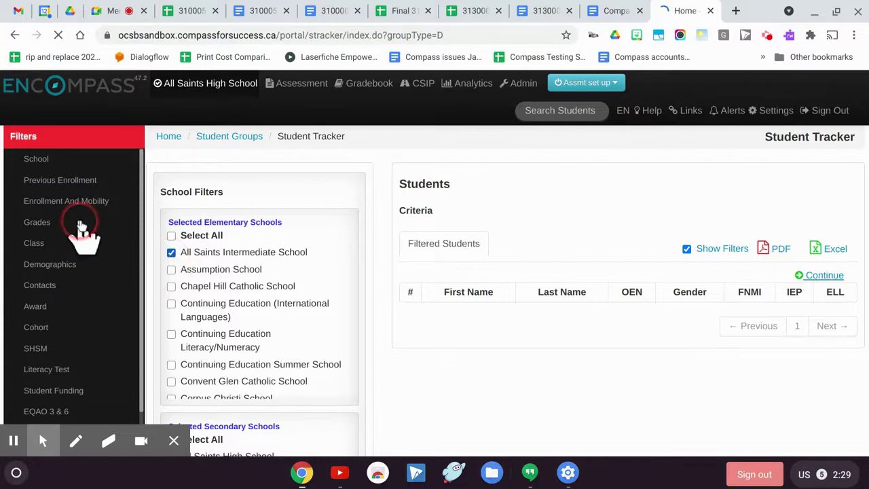
pyautogui.click(95, 246)
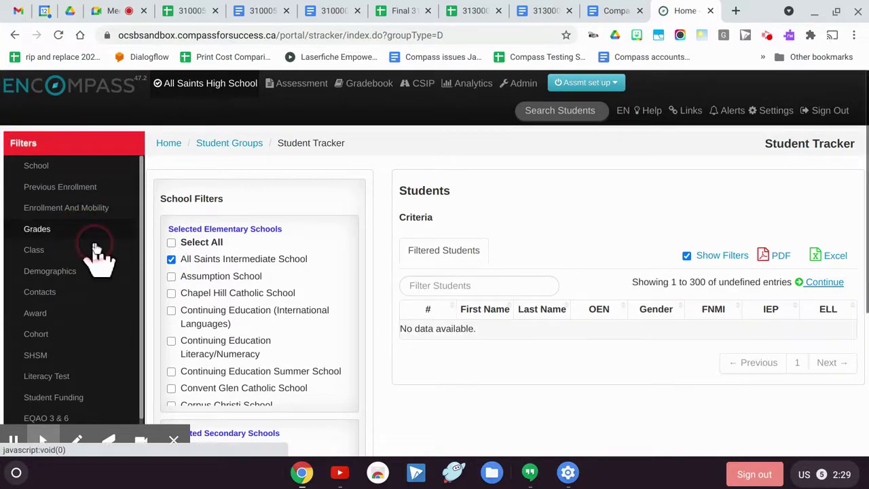
pyautogui.click(97, 253)
pyautogui.click(249, 279)
pyautogui.scroll(-2, 253, 299)
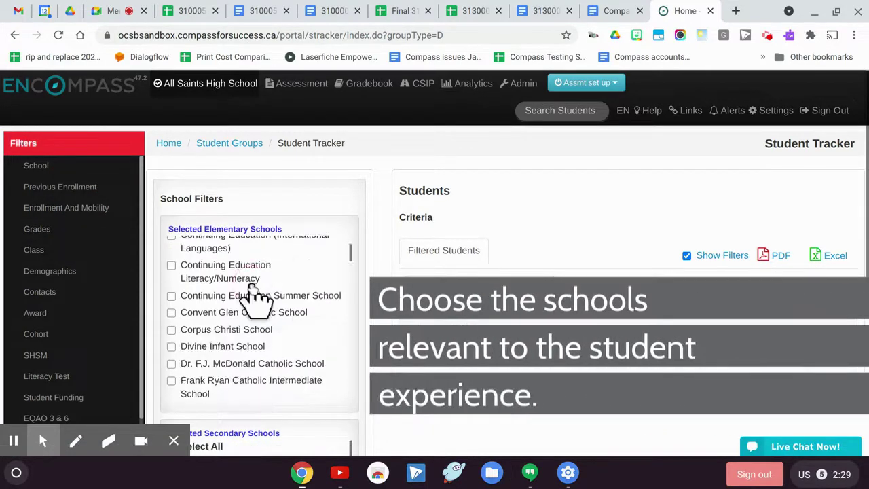
pyautogui.scroll(-7, 255, 300)
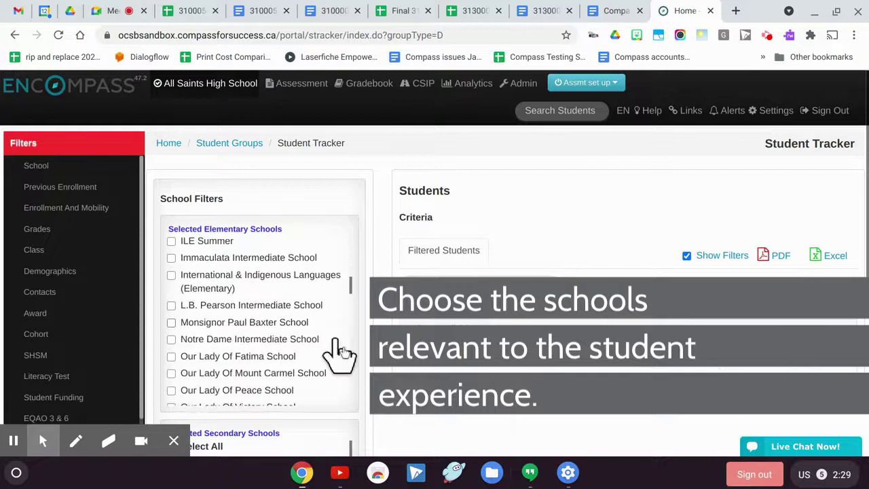
# - Select All Saints High School as the secondary school and apply the school filters
pyautogui.scroll(-3, 431, 430)
pyautogui.click(306, 267)
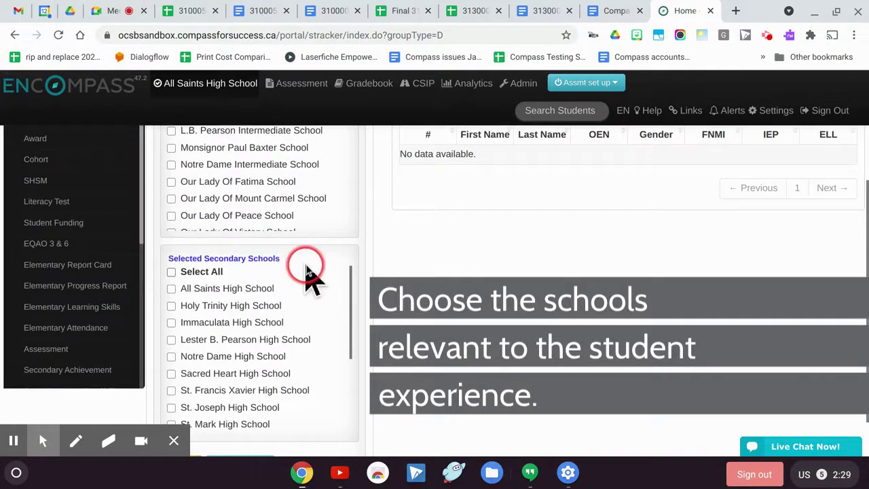
pyautogui.click(172, 288)
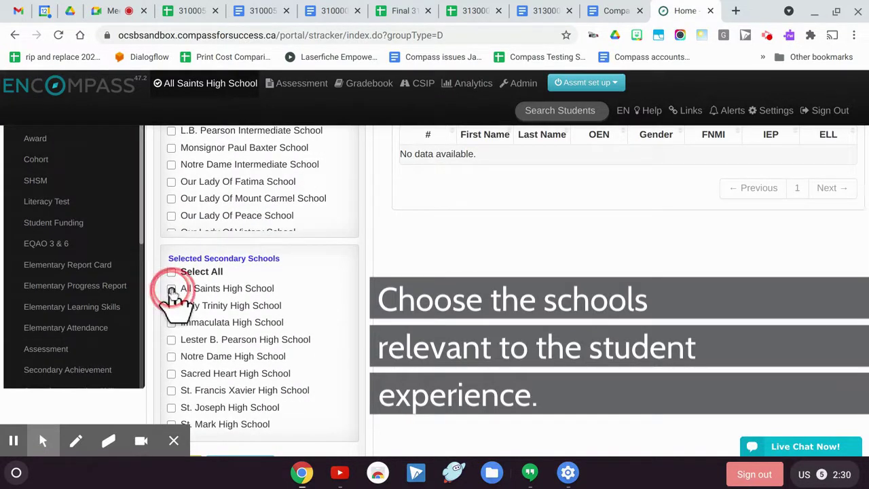
pyautogui.scroll(3, 506, 325)
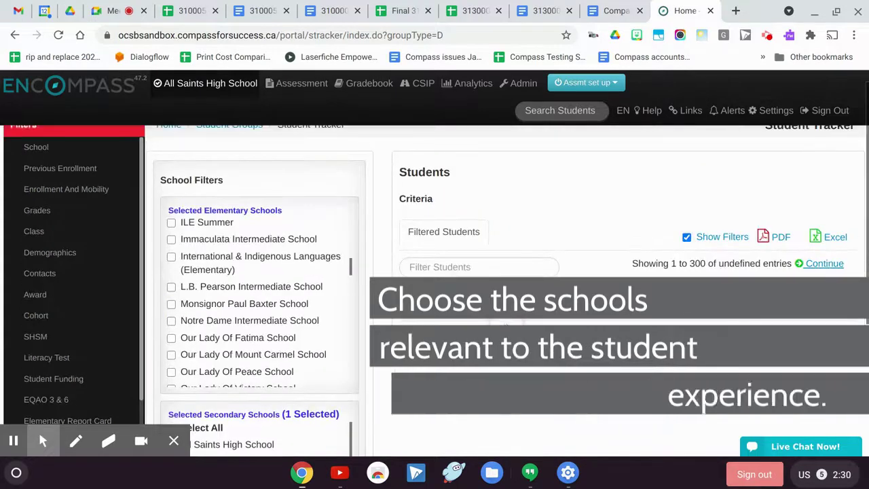
pyautogui.click(67, 167)
pyautogui.click(536, 449)
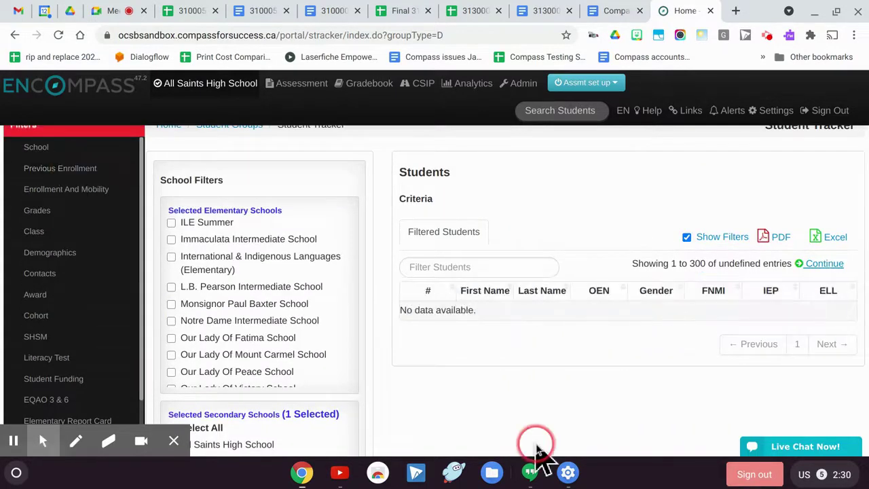
pyautogui.scroll(-4, 537, 448)
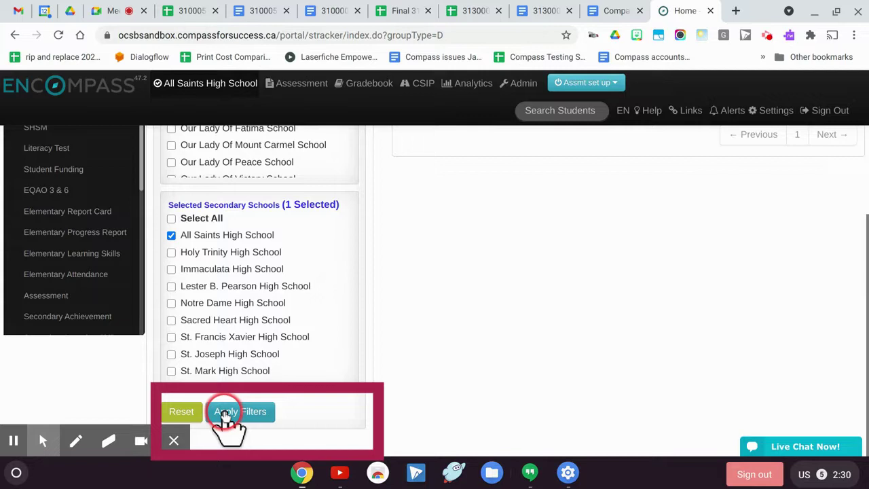
pyautogui.click(228, 413)
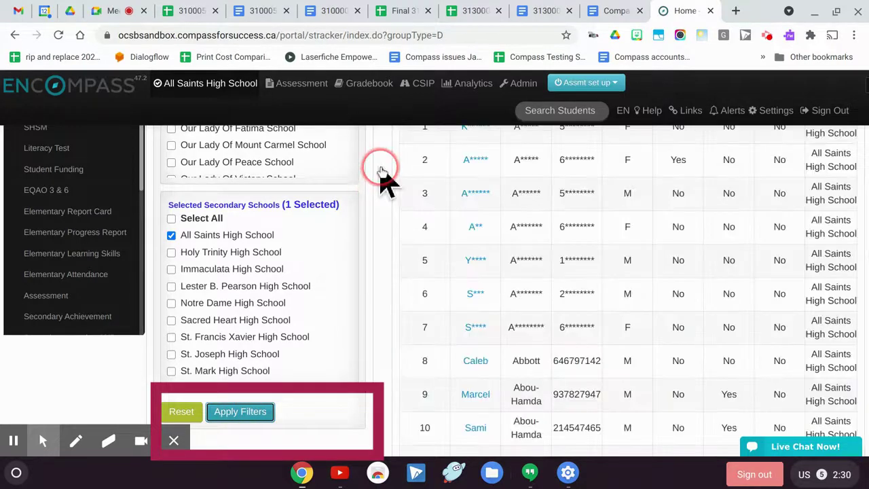
# - Open the Elementary Report Card filter and set its term to 2019-2020 Term F
pyautogui.scroll(5, 382, 178)
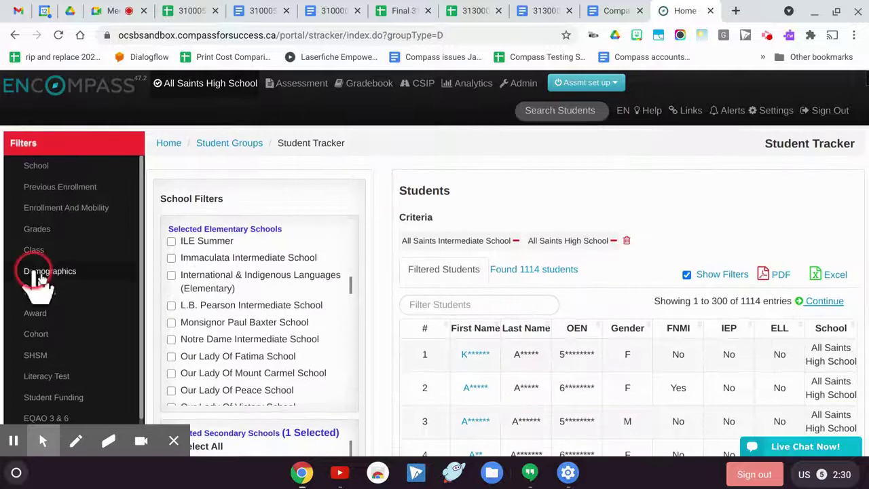
pyautogui.click(70, 291)
pyautogui.scroll(-3, 73, 299)
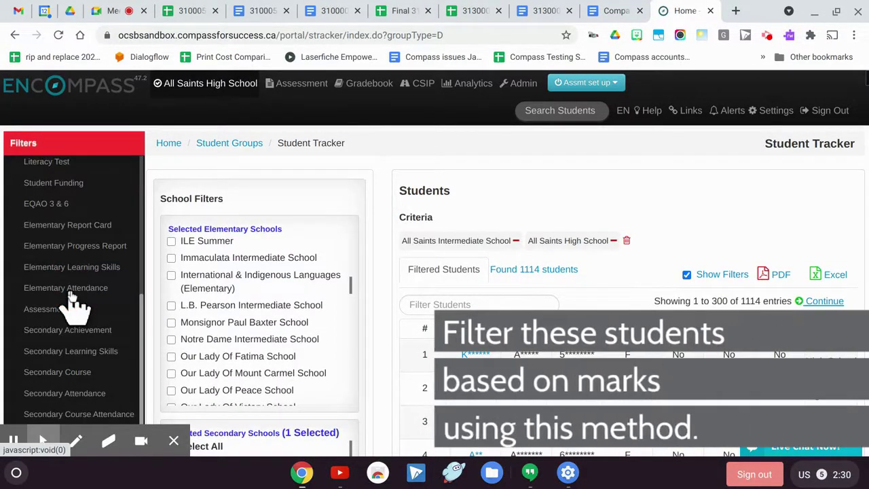
pyautogui.scroll(-1, 72, 299)
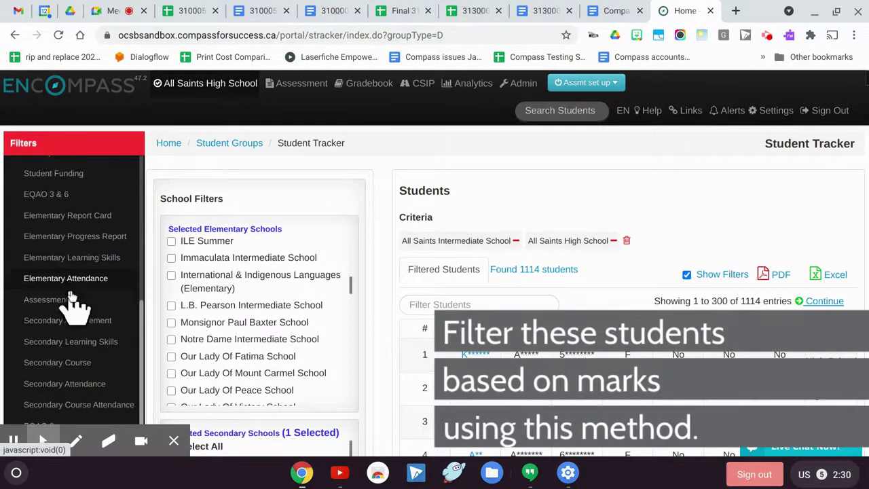
pyautogui.click(82, 215)
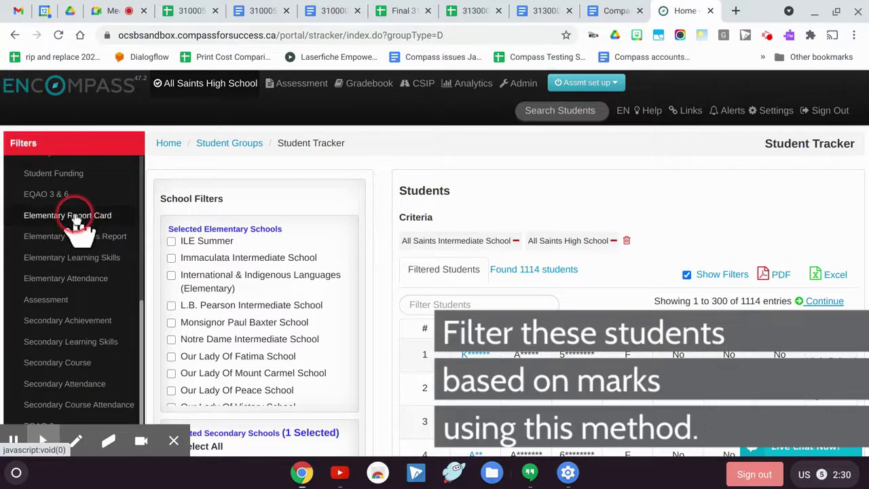
pyautogui.click(295, 239)
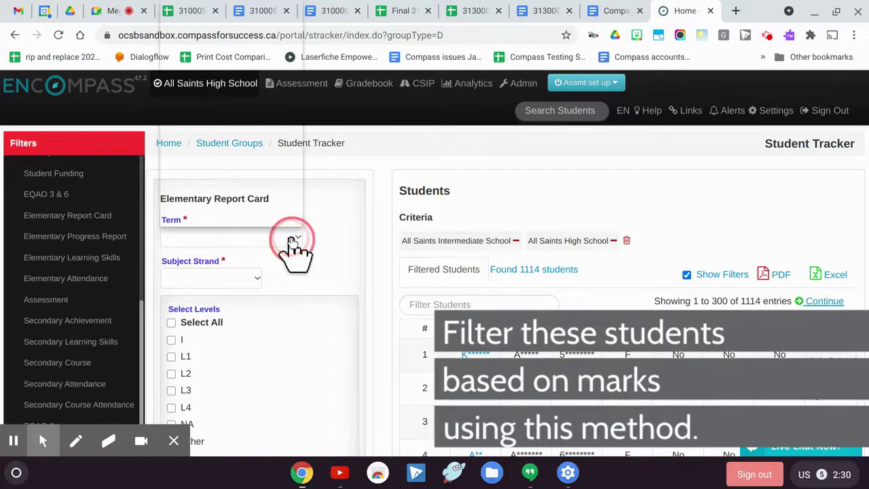
pyautogui.click(283, 160)
pyautogui.moveTo(283, 162); pyautogui.dragTo(216, 38)
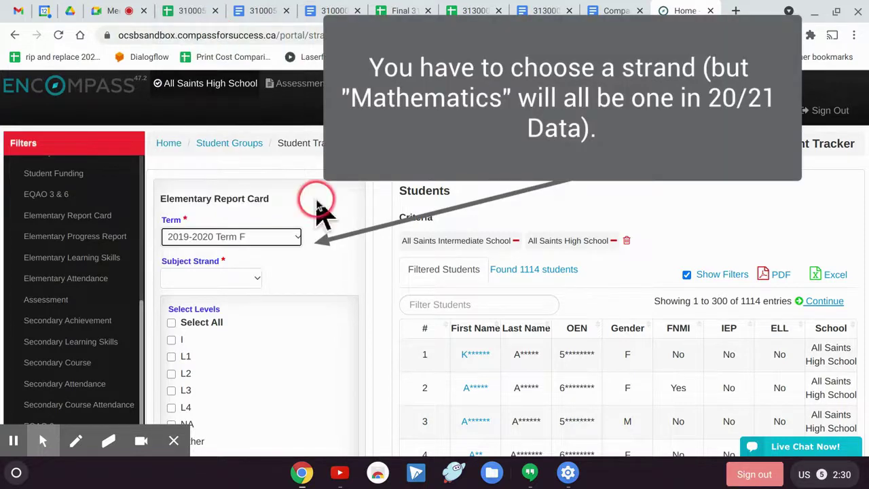
# - Set the report card filter's subject strand to Mathematics Data Management and Probability
pyautogui.click(246, 284)
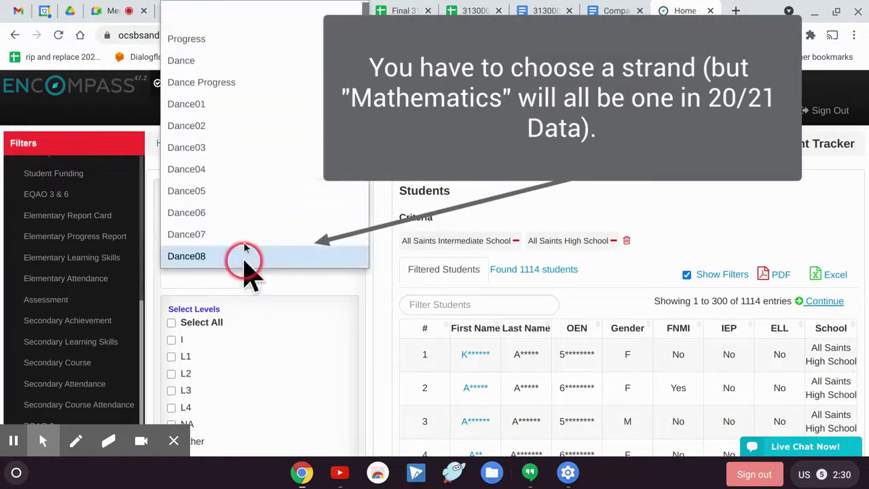
pyautogui.scroll(-3, 267, 189)
pyautogui.scroll(-5, 268, 188)
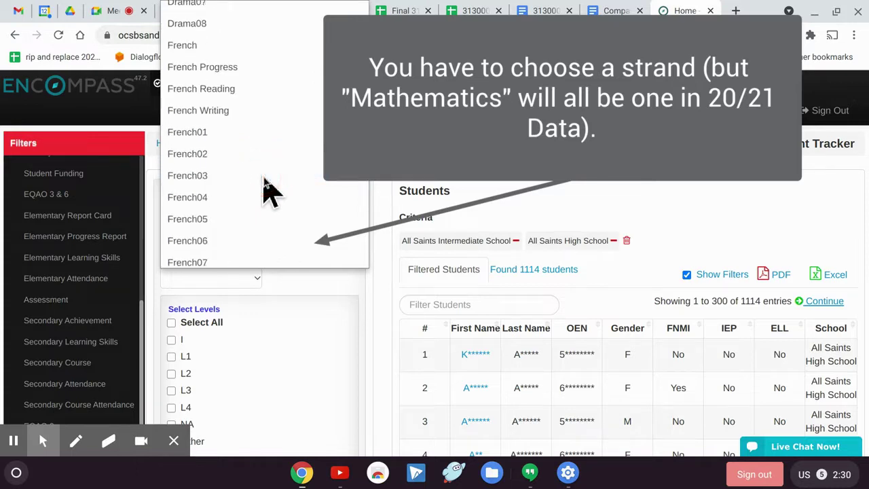
pyautogui.scroll(-4, 270, 191)
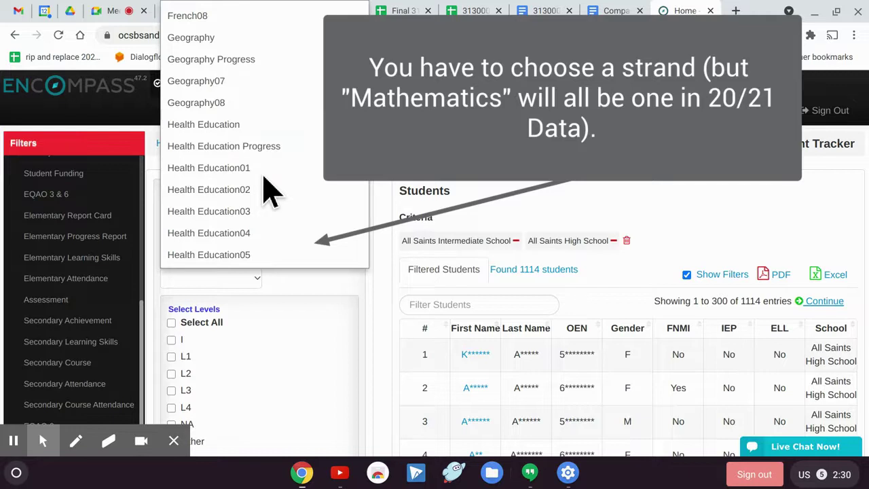
pyautogui.scroll(-5, 269, 192)
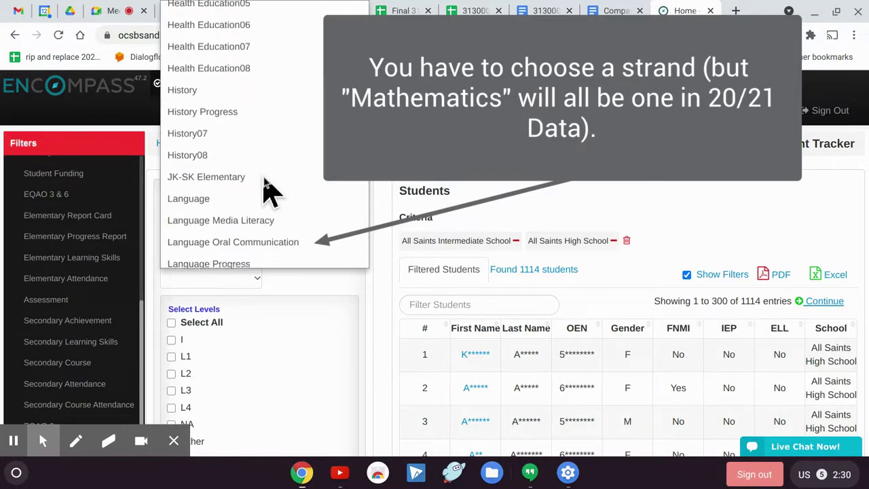
pyautogui.scroll(-6, 270, 193)
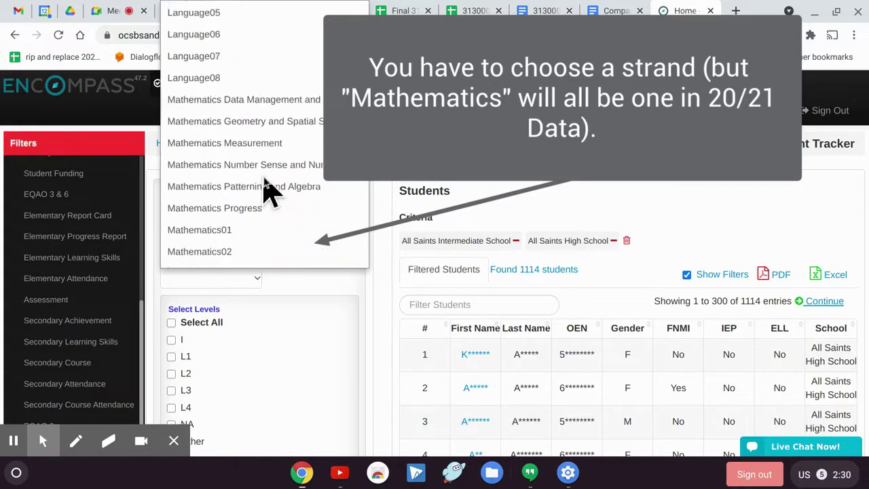
pyautogui.scroll(-2, 268, 190)
pyautogui.scroll(2, 267, 191)
pyautogui.click(222, 83)
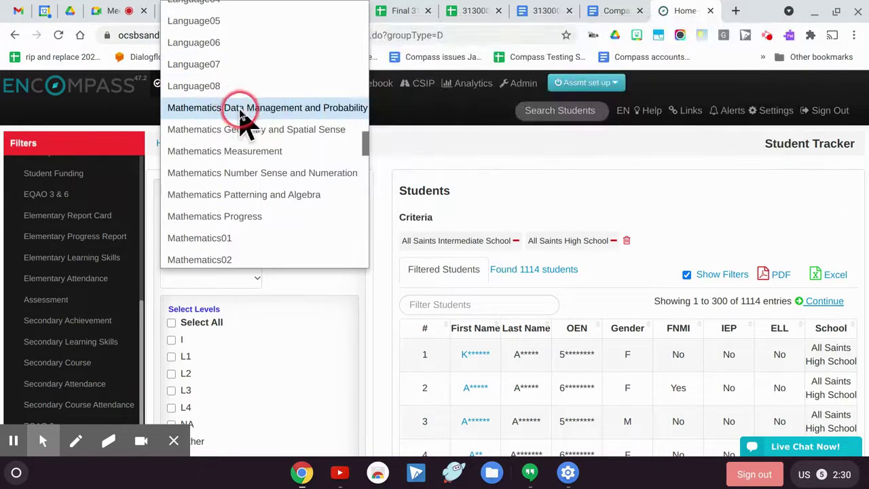
pyautogui.click(240, 112)
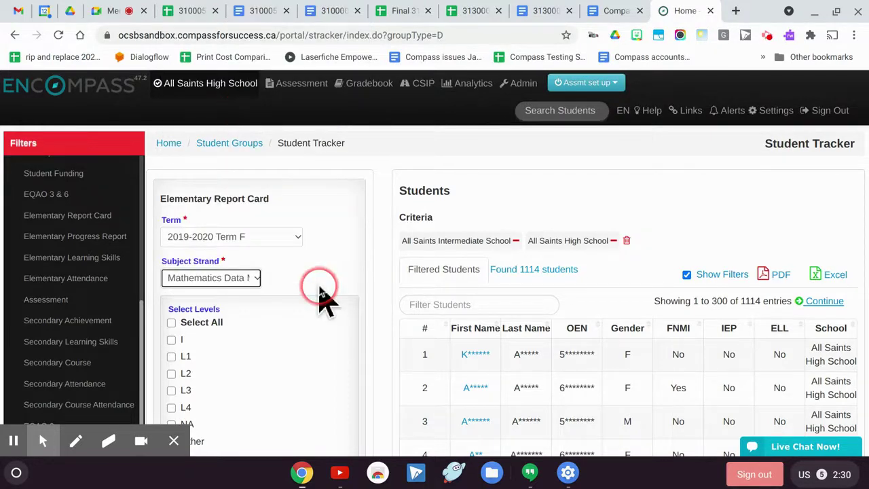
pyautogui.scroll(-3, 326, 292)
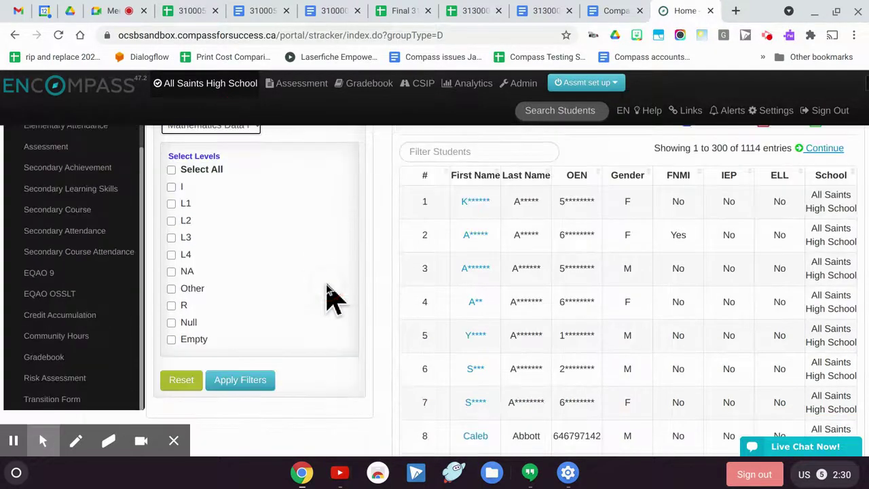
# - Select levels I and R in the Elementary Report Card filter and apply the filters
pyautogui.click(172, 187)
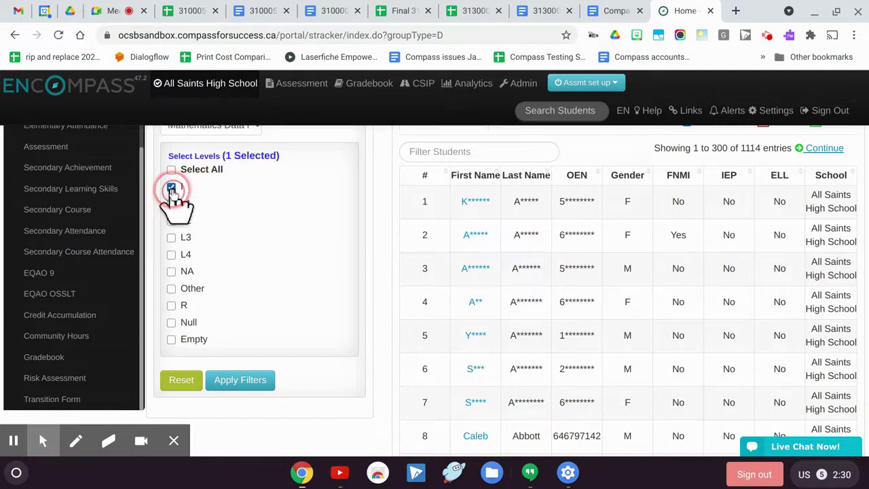
pyautogui.click(172, 305)
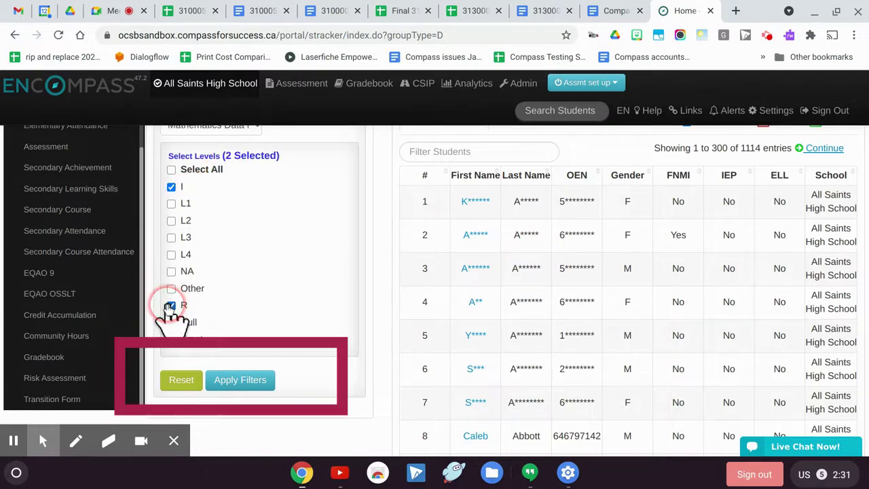
pyautogui.click(238, 380)
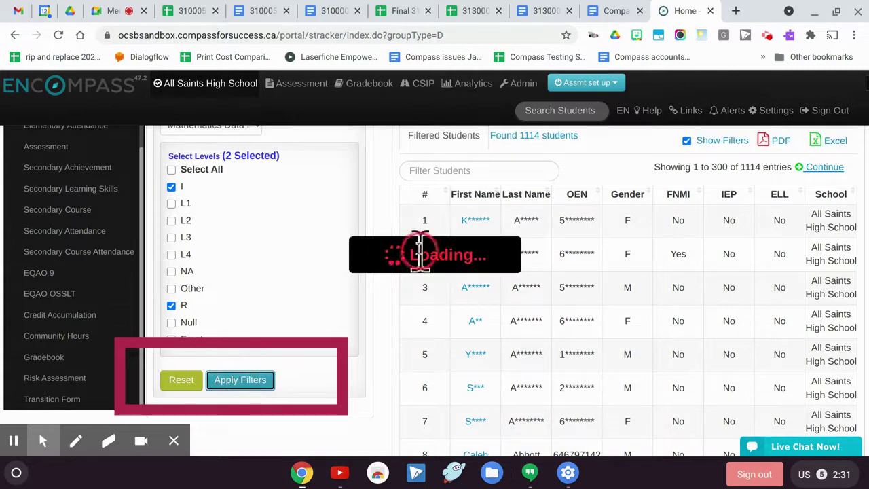
# - Look through the filtered student list, including its criteria, report card subject and mark columns, and export options
pyautogui.click(382, 198)
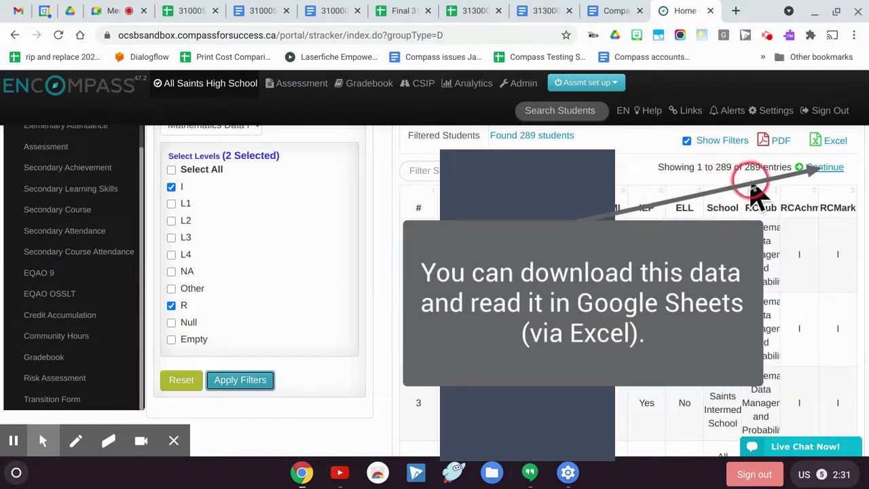
pyautogui.click(419, 206)
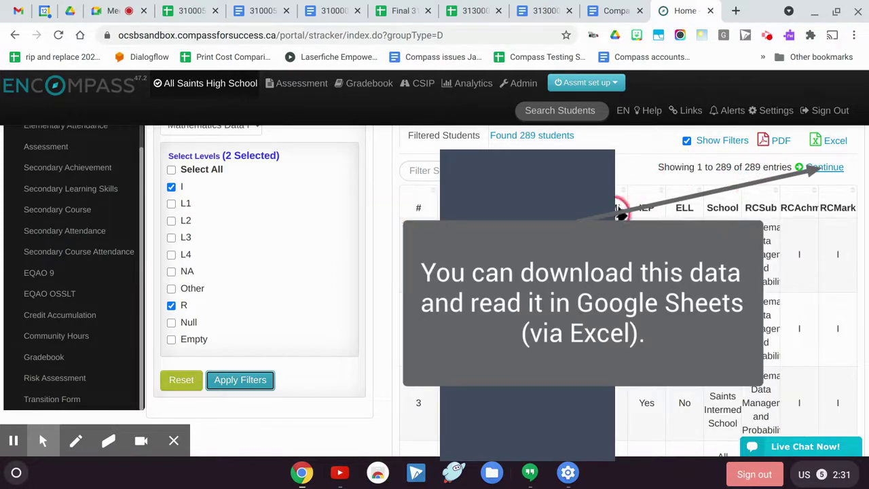
pyautogui.scroll(-1, 770, 268)
pyautogui.scroll(-5, 769, 269)
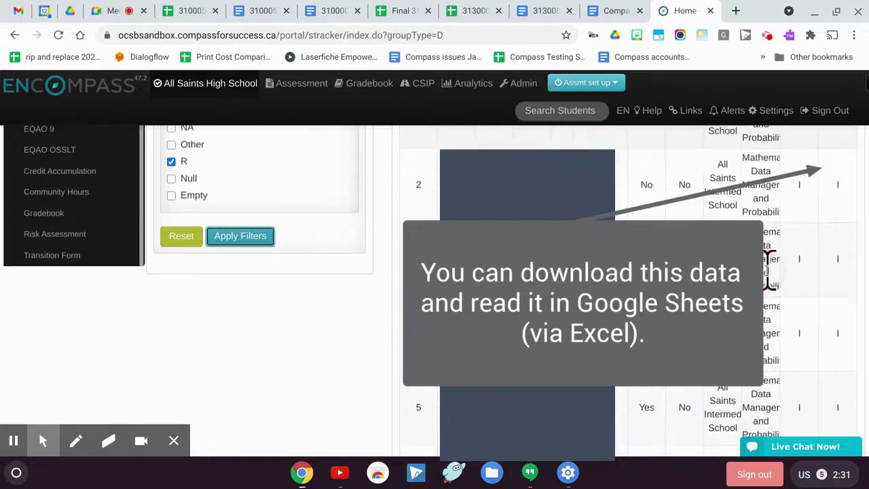
pyautogui.scroll(10, 768, 268)
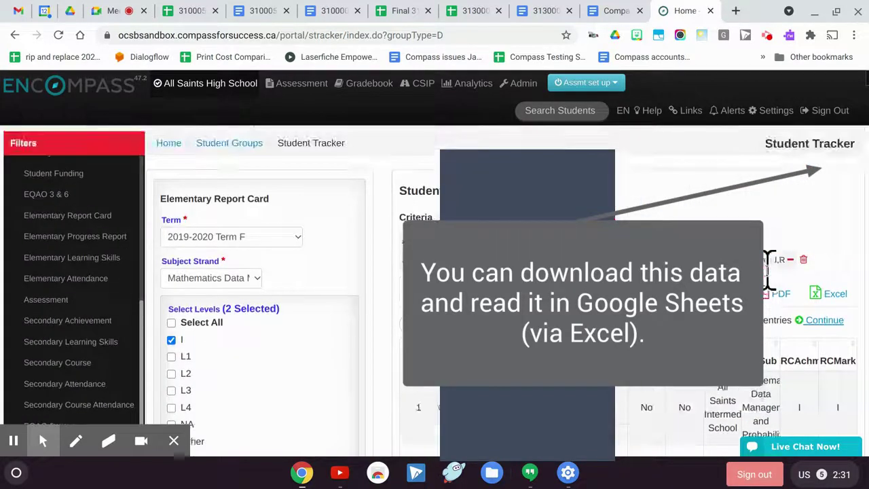
pyautogui.scroll(-6, 768, 268)
pyautogui.scroll(2, 767, 268)
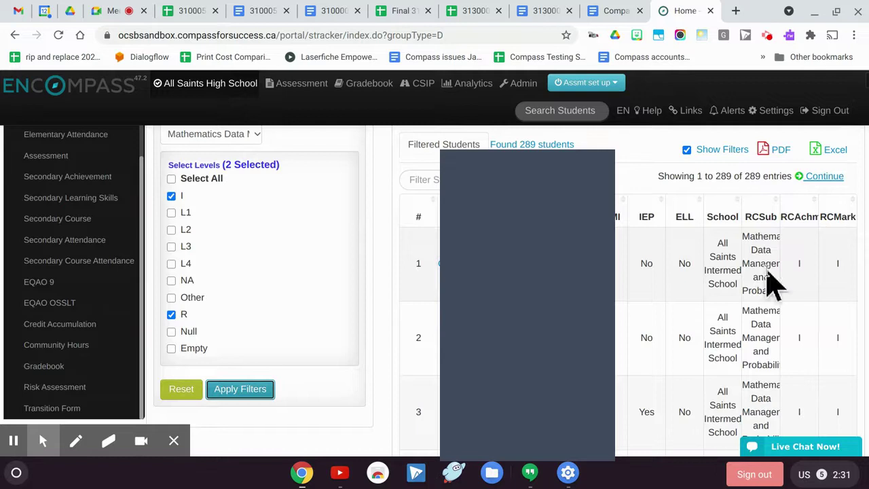
pyautogui.click(834, 163)
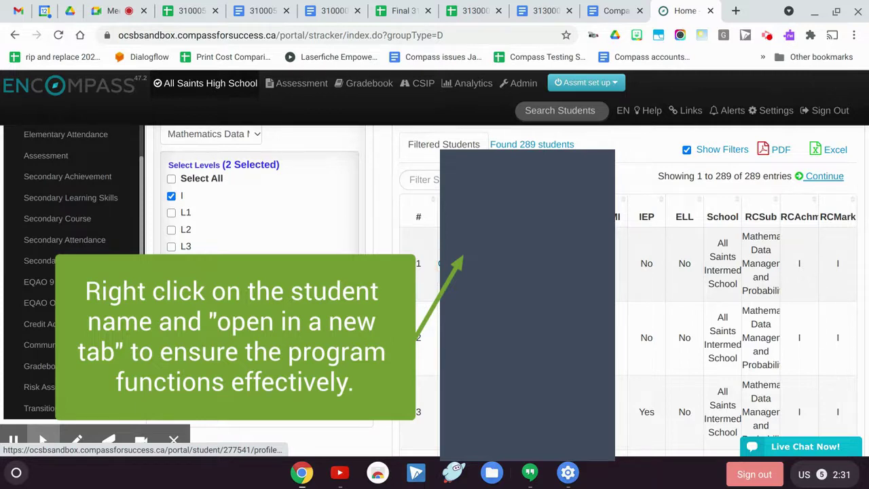
# - Open the first filtered student's profile in a new browser tab and switch to it
pyautogui.rightClick(475, 265)
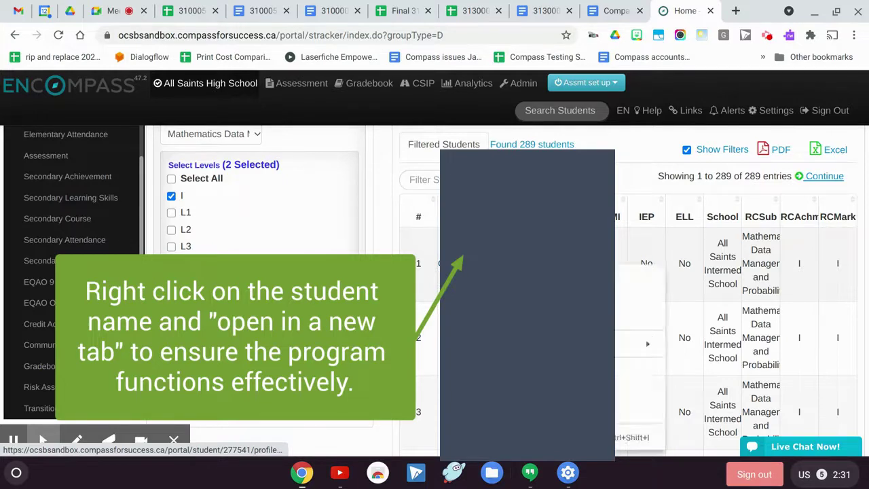
pyautogui.click(639, 277)
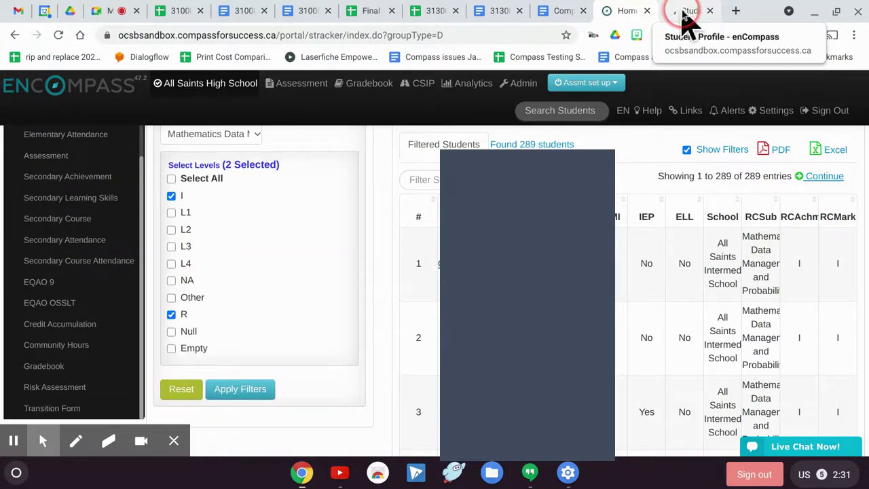
pyautogui.click(686, 14)
pyautogui.click(332, 216)
pyautogui.click(183, 163)
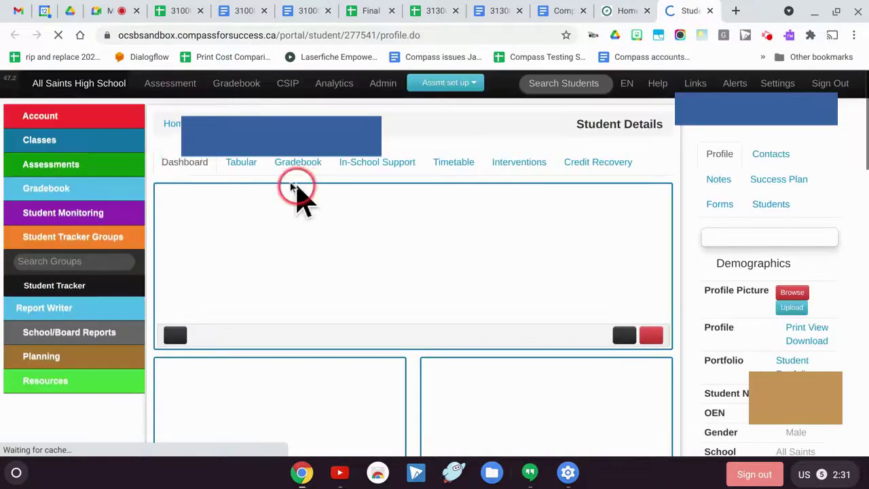
# - Show the student's tabular data and examine the elementary report card results for the mathematics strands and other subjects
pyautogui.click(240, 166)
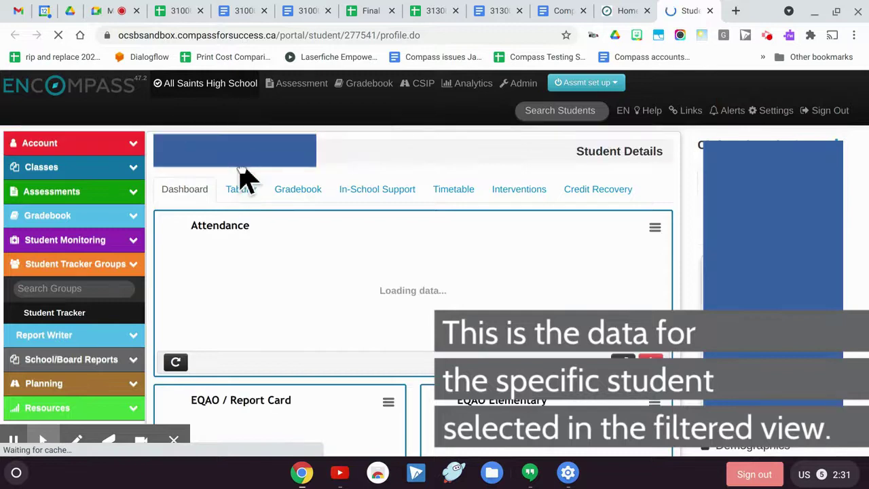
pyautogui.click(236, 188)
pyautogui.click(243, 192)
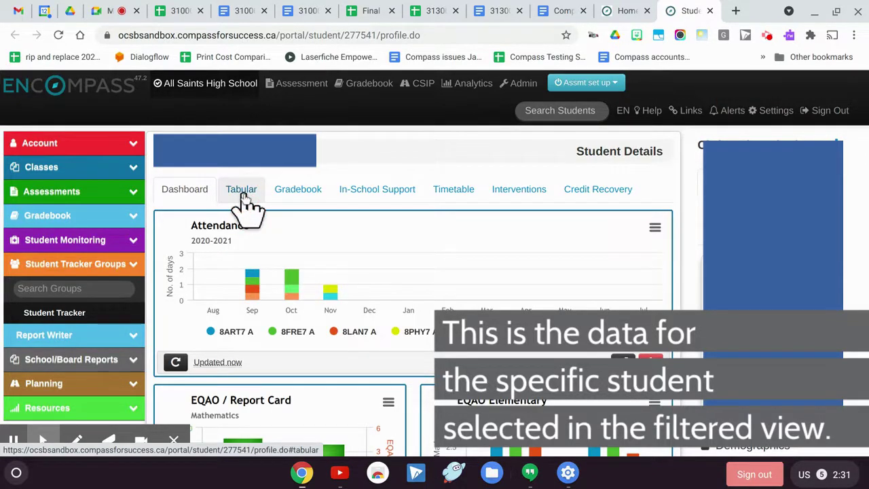
pyautogui.click(243, 193)
pyautogui.click(443, 314)
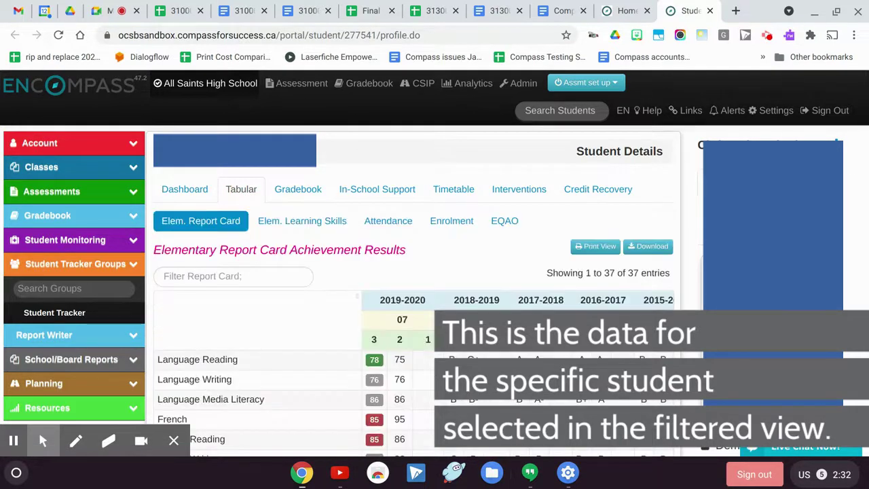
pyautogui.scroll(-2, 435, 285)
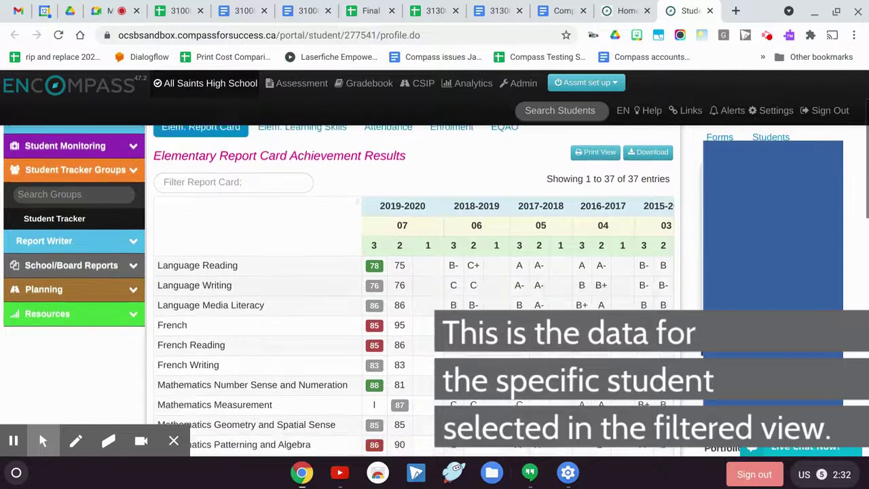
pyautogui.scroll(-1, 374, 345)
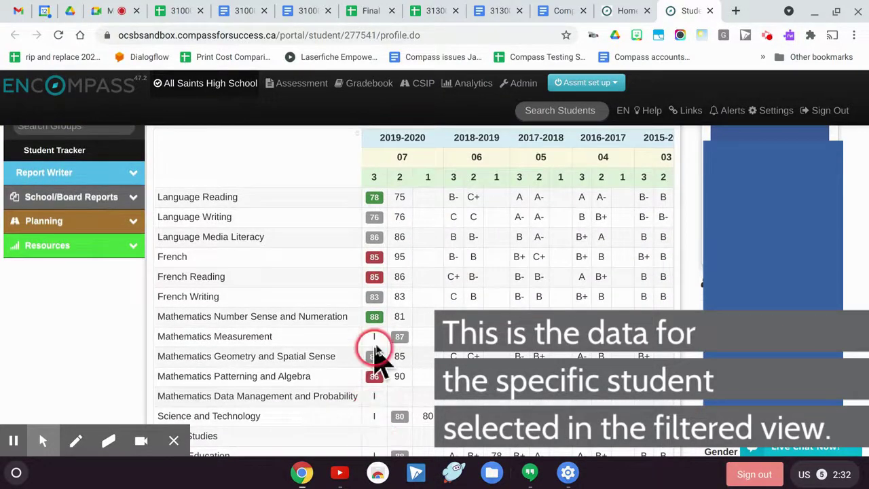
pyautogui.scroll(3, 319, 150)
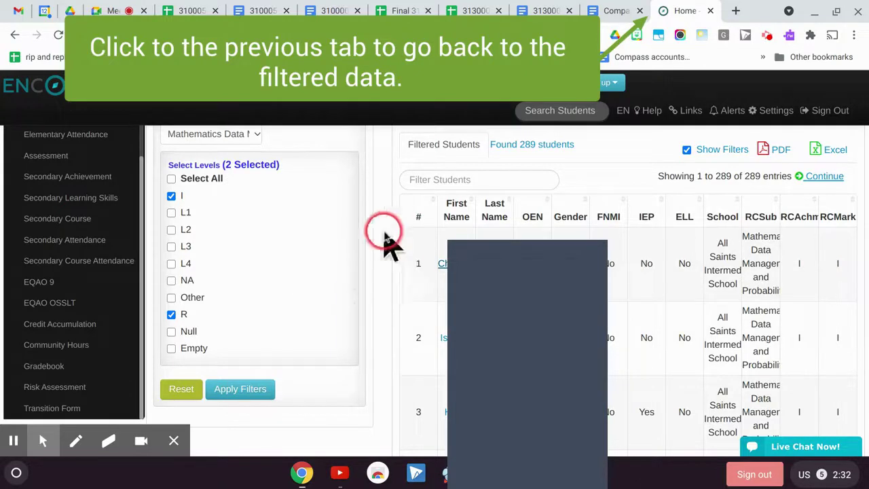
# - Back in the filtered student list, reset the Elementary Report Card filter and try to apply it empty
pyautogui.scroll(2, 386, 233)
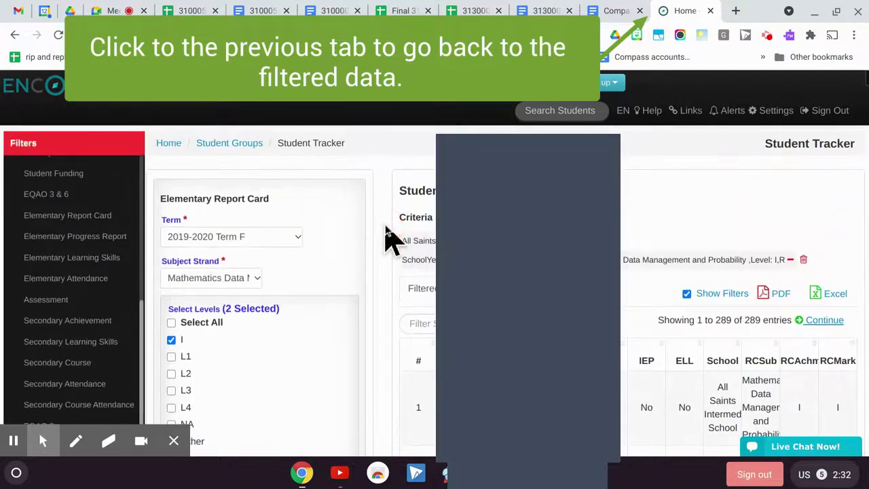
pyautogui.scroll(-4, 387, 234)
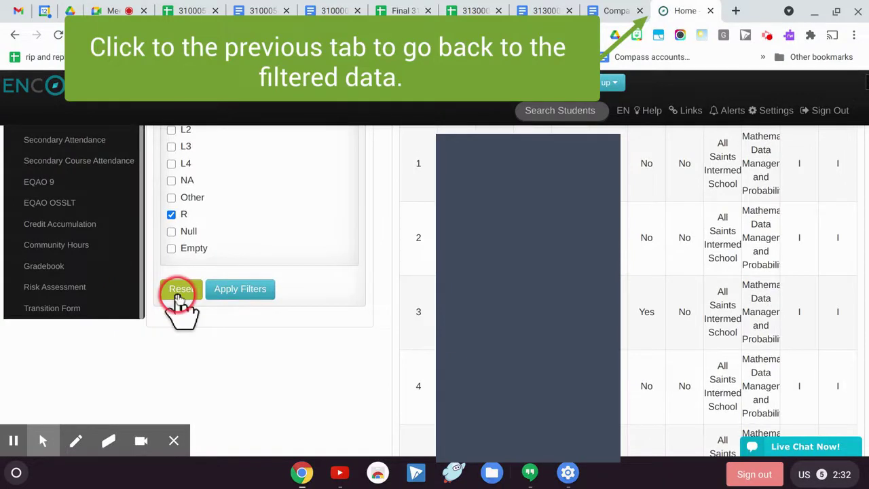
pyautogui.click(180, 290)
pyautogui.click(246, 293)
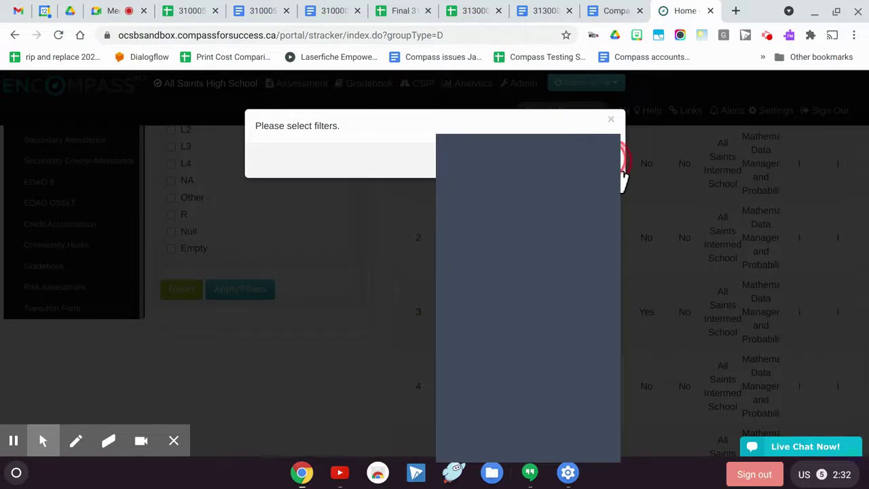
pyautogui.click(622, 175)
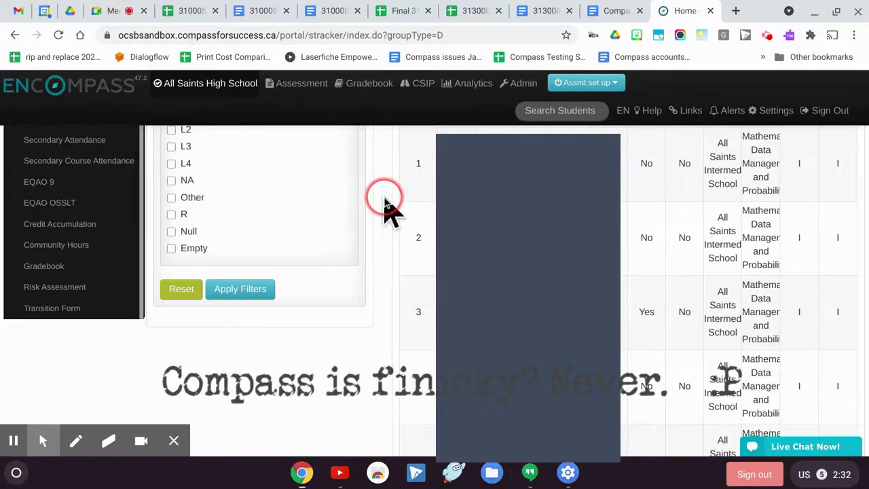
# - Remove the 2019-2020 Term F Mathematics Data Management and Probability criterion, keeping both All Saints school criteria
pyautogui.scroll(3, 384, 204)
pyautogui.scroll(1, 387, 207)
pyautogui.click(454, 255)
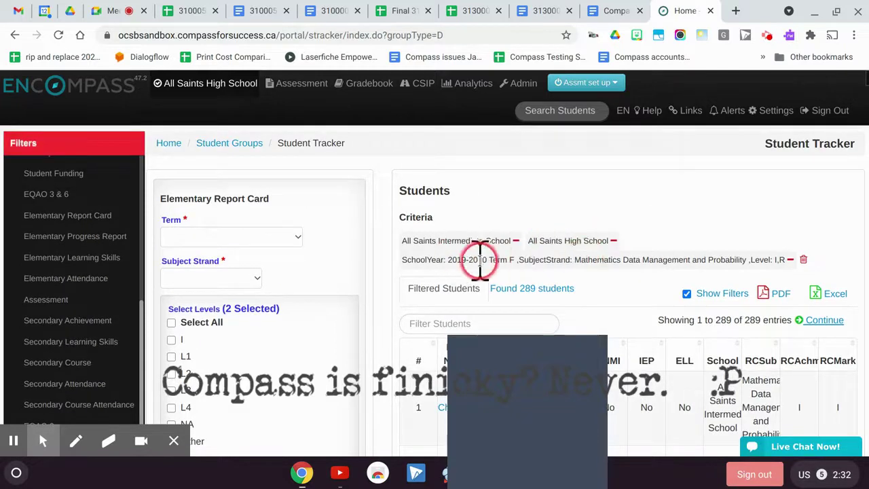
pyautogui.click(790, 260)
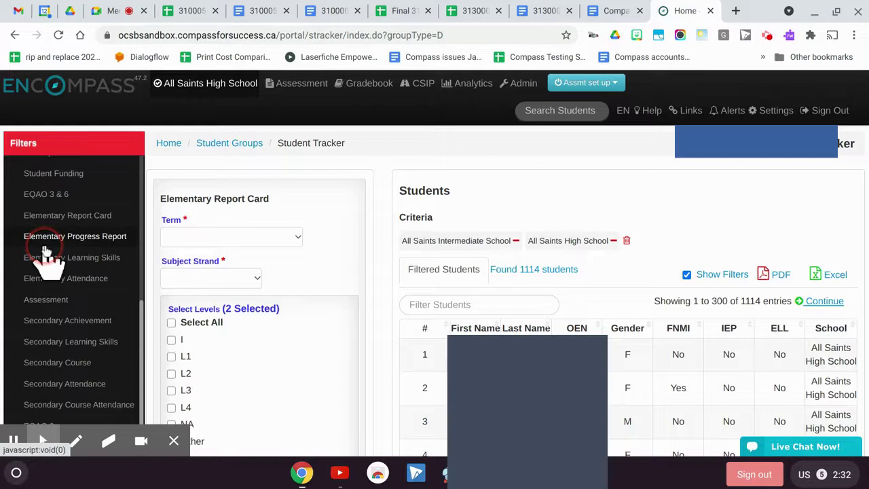
# - Open the Secondary Achievement filter and set its school year to 2020-2021
pyautogui.scroll(-1, 51, 265)
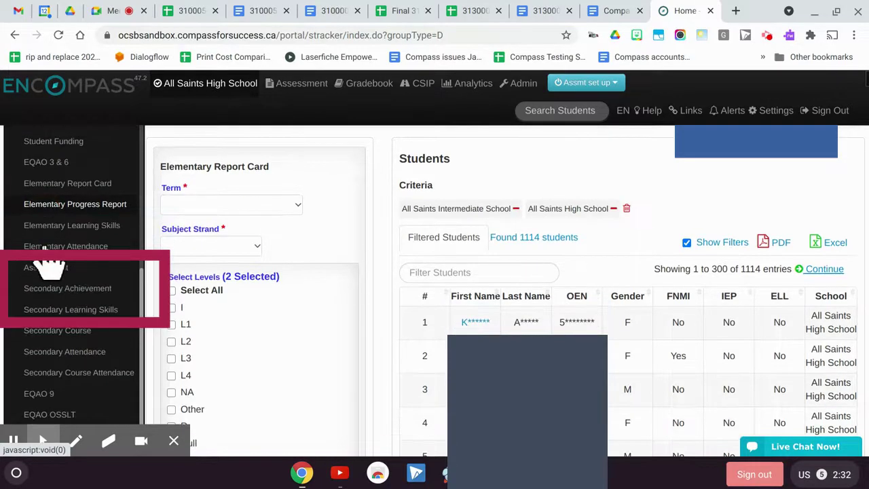
pyautogui.click(95, 291)
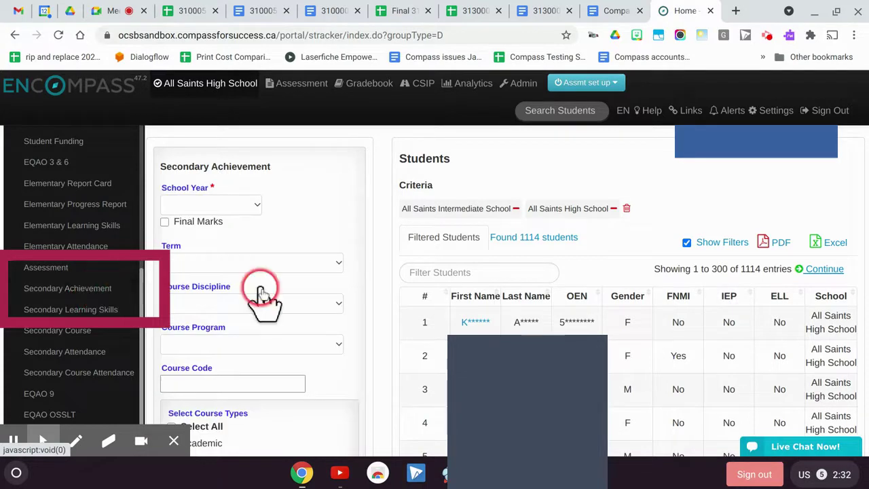
pyautogui.click(248, 207)
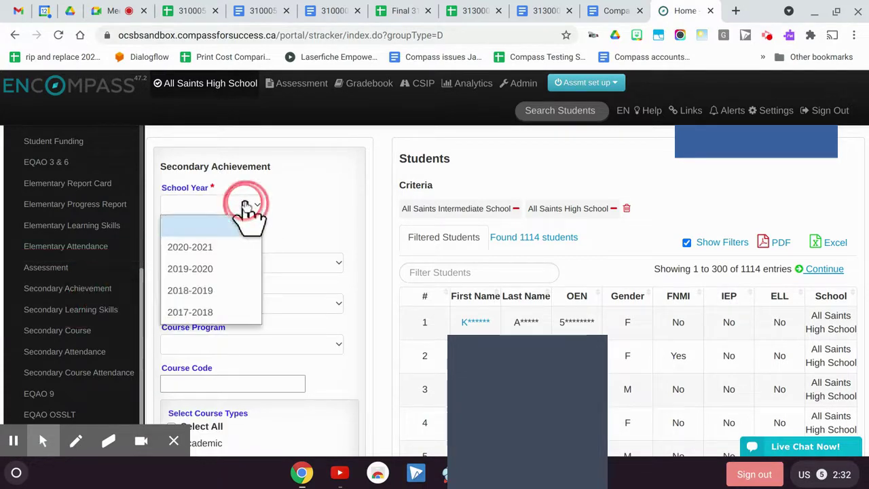
pyautogui.click(201, 248)
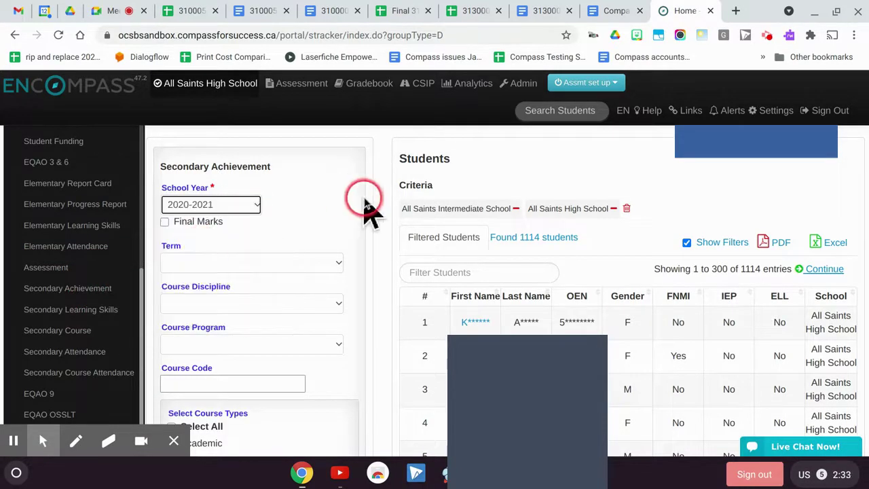
# - Select Grade 10 in the Secondary Achievement filter and set the mark range from 0 to 10
pyautogui.scroll(-3, 293, 223)
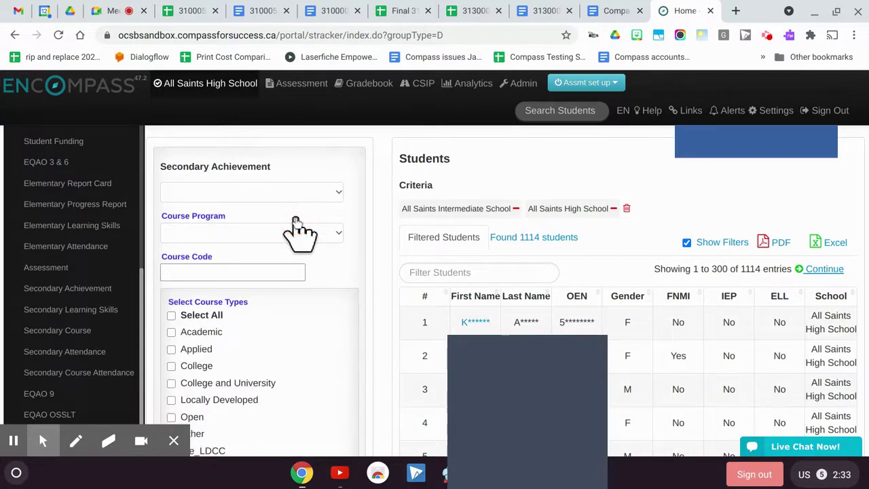
pyautogui.click(369, 294)
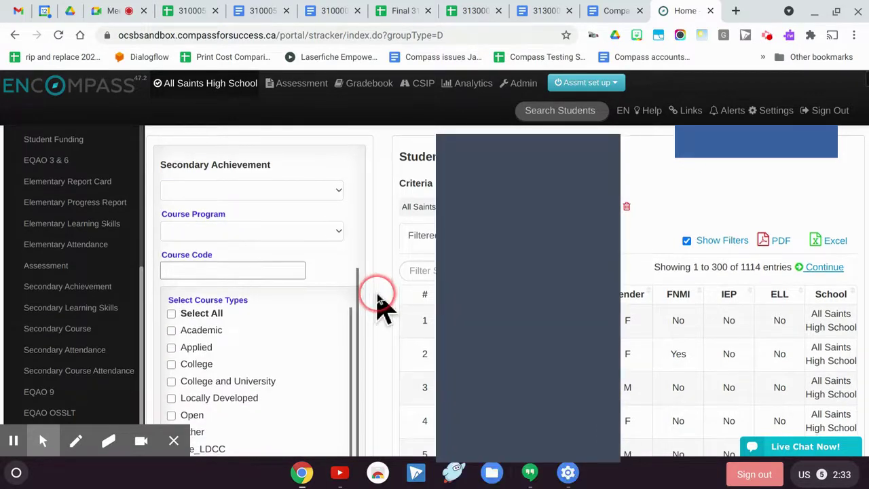
pyautogui.scroll(-1, 377, 298)
pyautogui.scroll(-3, 383, 306)
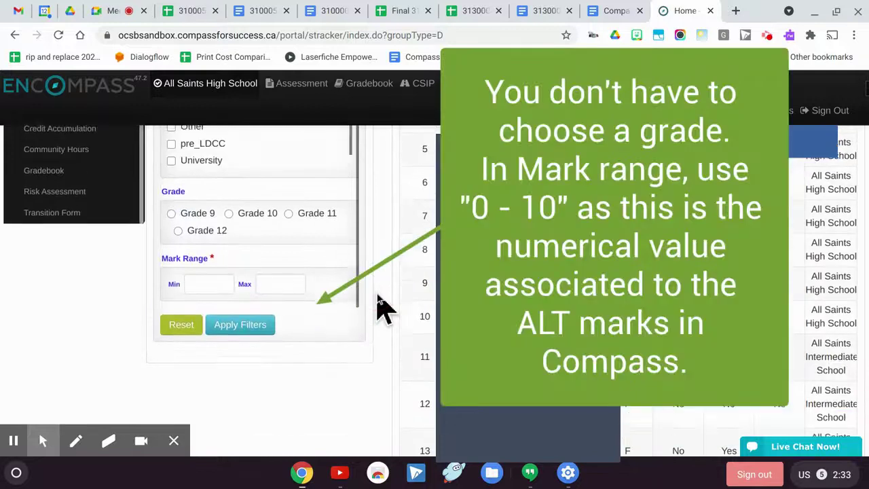
pyautogui.scroll(1, 370, 298)
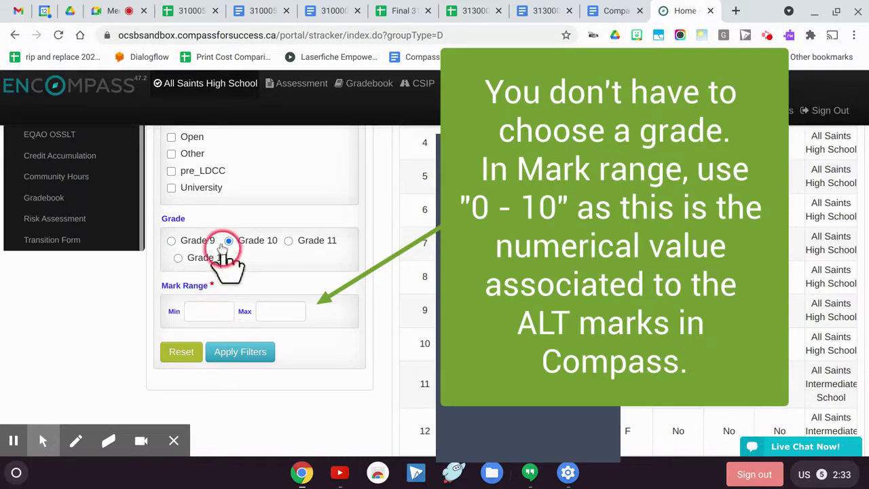
pyautogui.click(207, 312)
pyautogui.write('0')
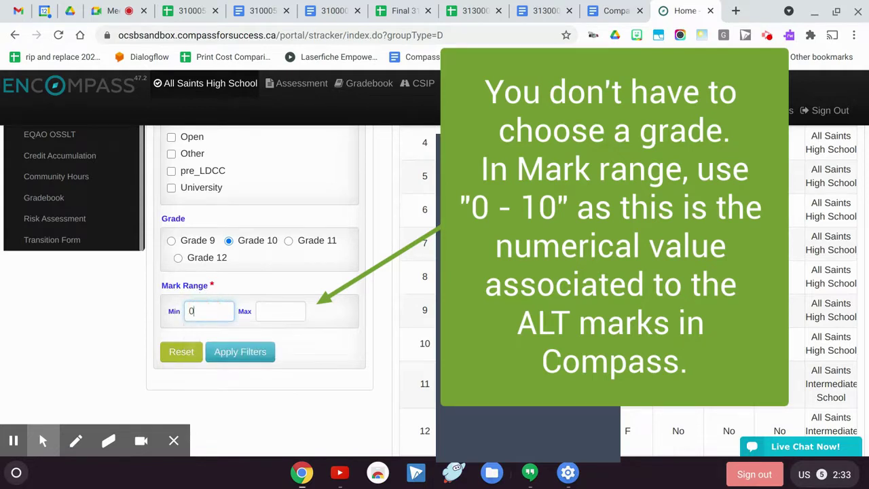
pyautogui.click(272, 309)
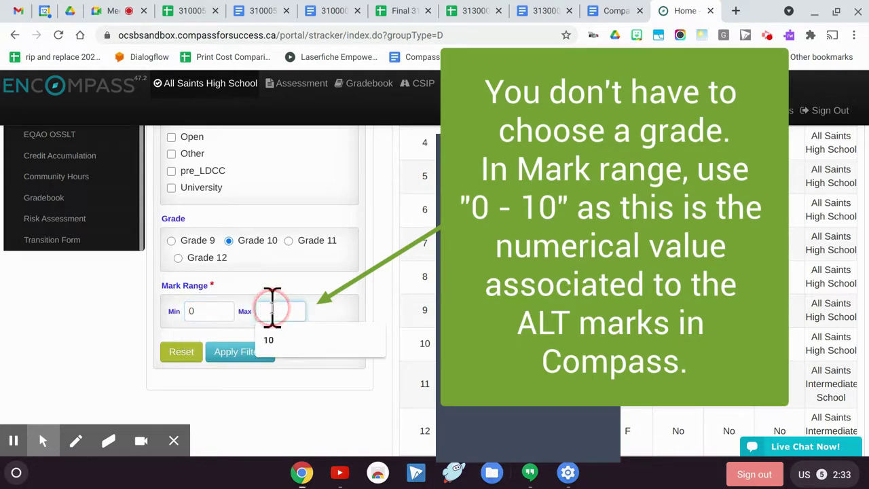
pyautogui.write('10')
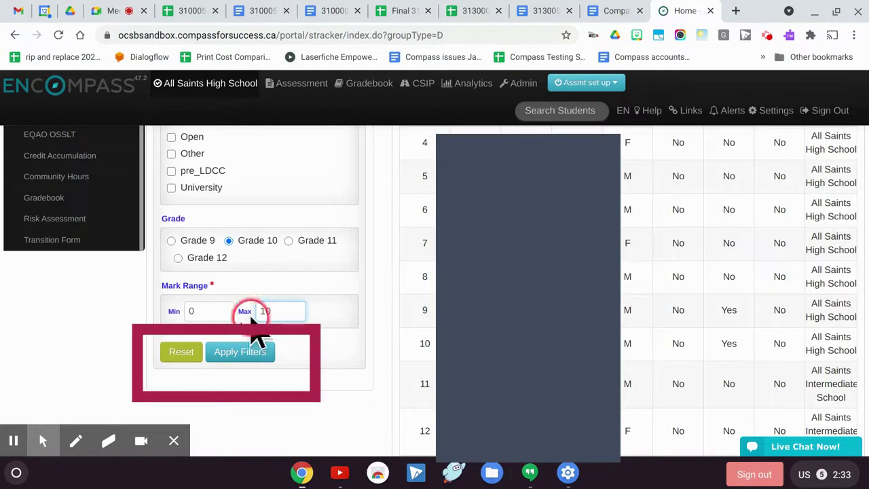
# - Apply the Secondary Achievement filter for Grade 10 with marks 0 to 10 and check the filtered student list
pyautogui.click(239, 353)
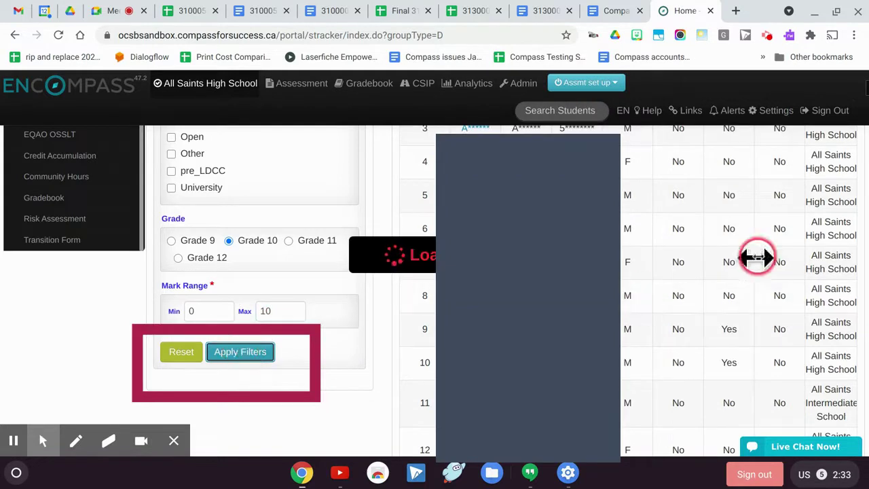
pyautogui.scroll(3, 698, 320)
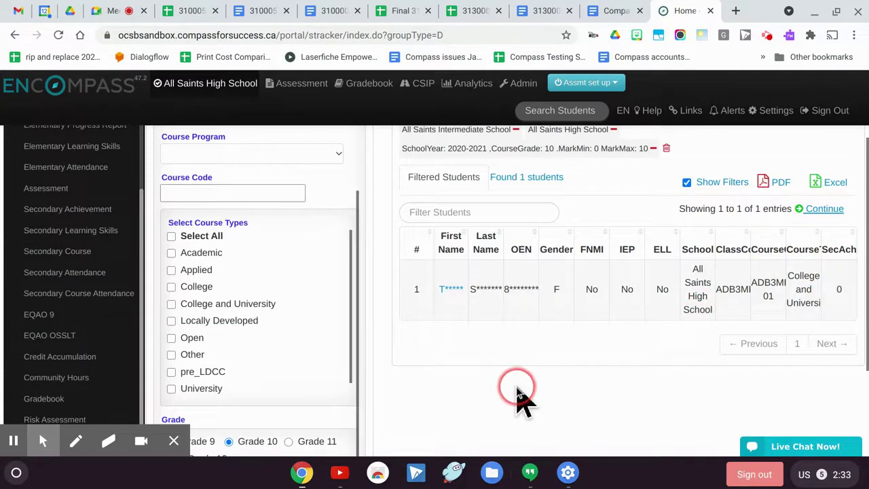
pyautogui.scroll(-2, 520, 398)
pyautogui.scroll(-1, 517, 401)
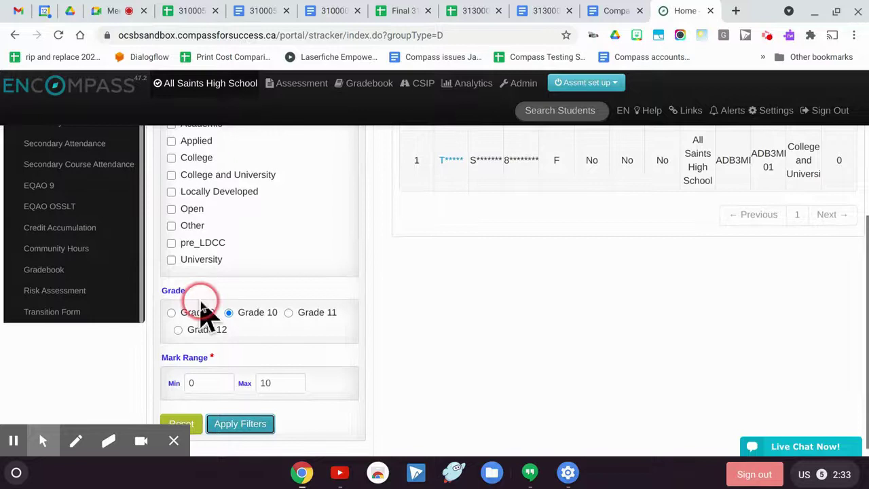
# - Change the Secondary Achievement filter to Grade 9, apply it, and review the achievement marks of the filtered students
pyautogui.click(172, 313)
pyautogui.click(248, 427)
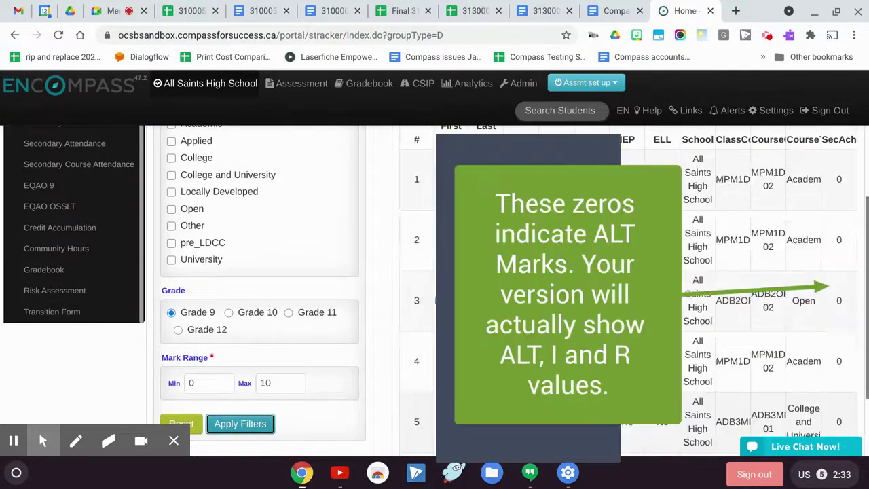
pyautogui.scroll(1, 688, 342)
pyautogui.scroll(-3, 688, 342)
pyautogui.scroll(5, 687, 342)
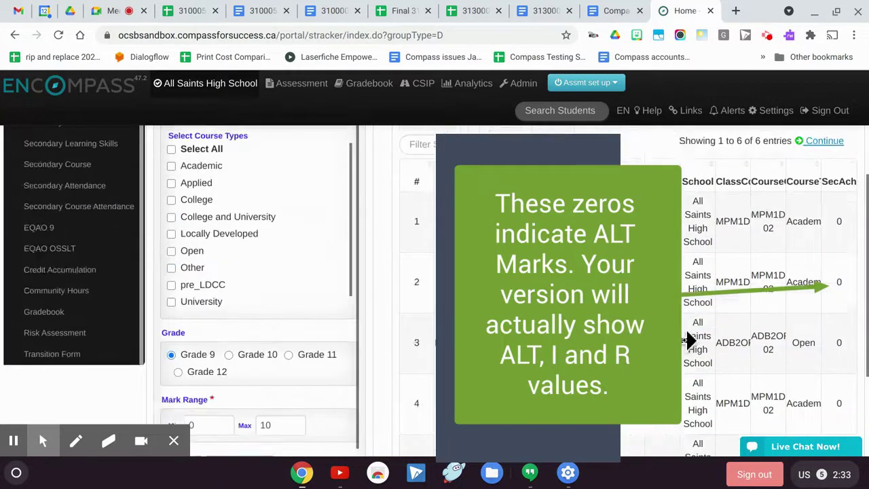
pyautogui.scroll(-3, 688, 342)
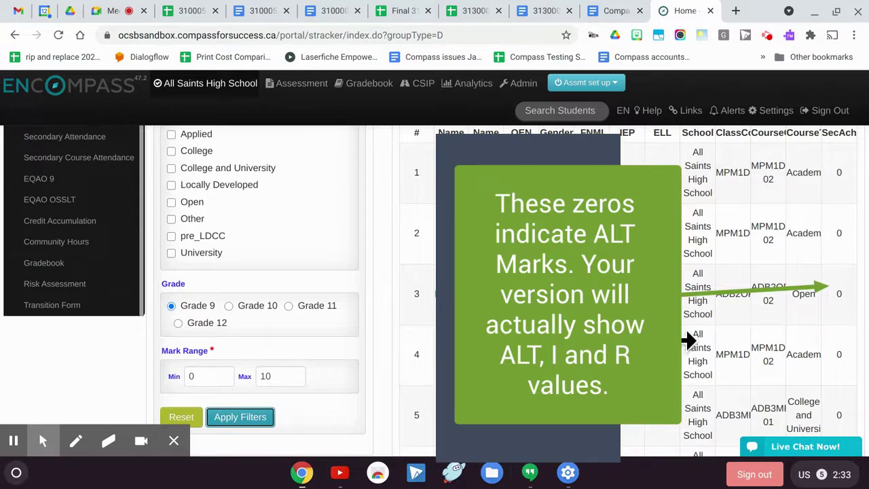
pyautogui.click(375, 289)
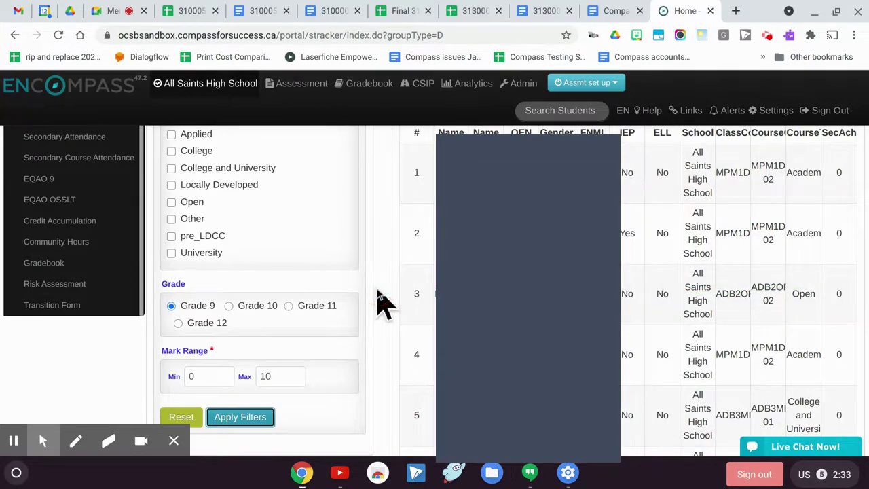
pyautogui.click(708, 258)
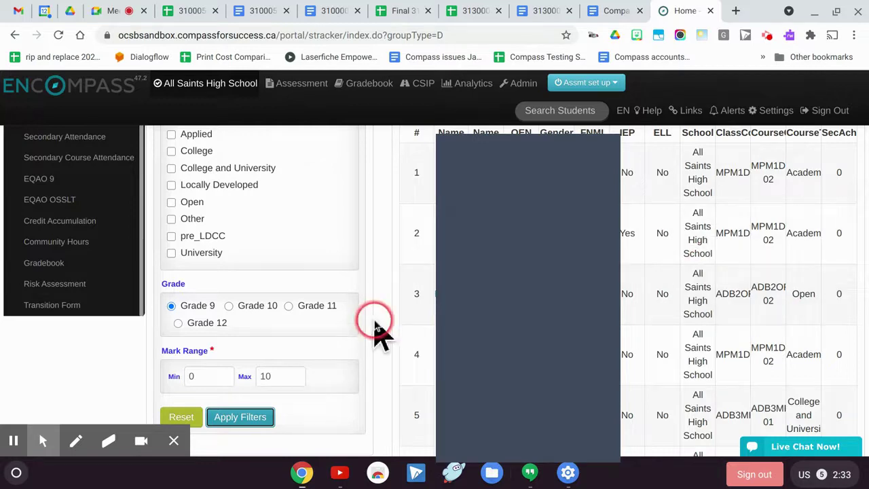
# - Open the first filtered student's profile in a new browser tab and switch to it
pyautogui.scroll(1, 696, 278)
pyautogui.scroll(2, 693, 275)
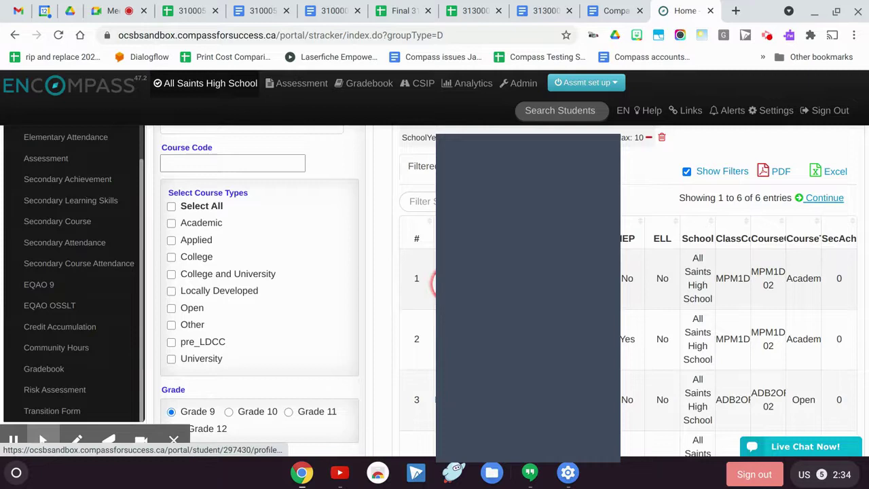
pyautogui.rightClick(450, 284)
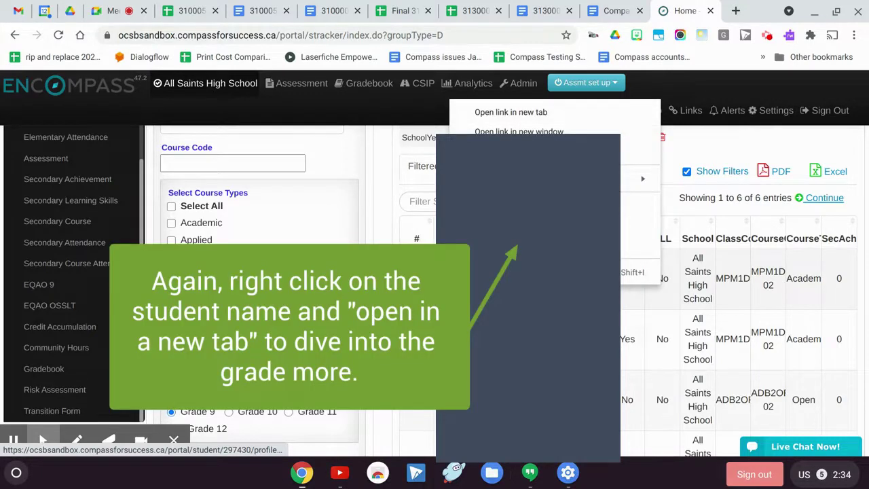
pyautogui.click(537, 113)
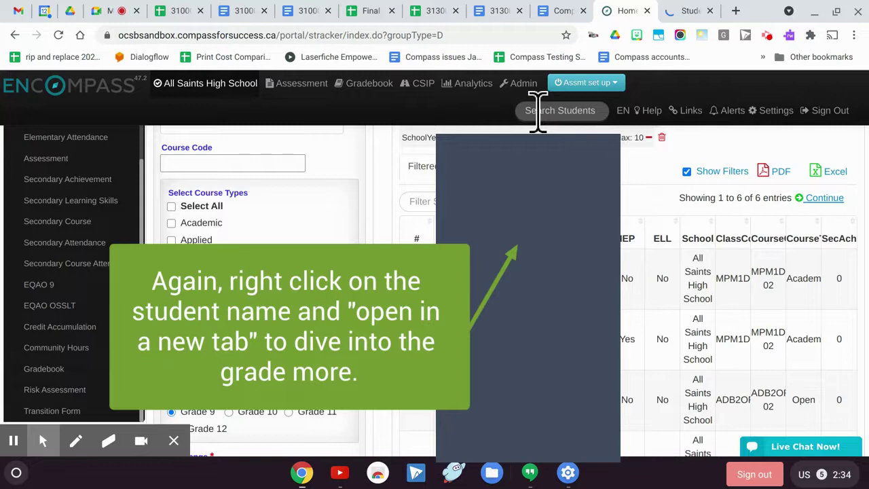
pyautogui.click(689, 12)
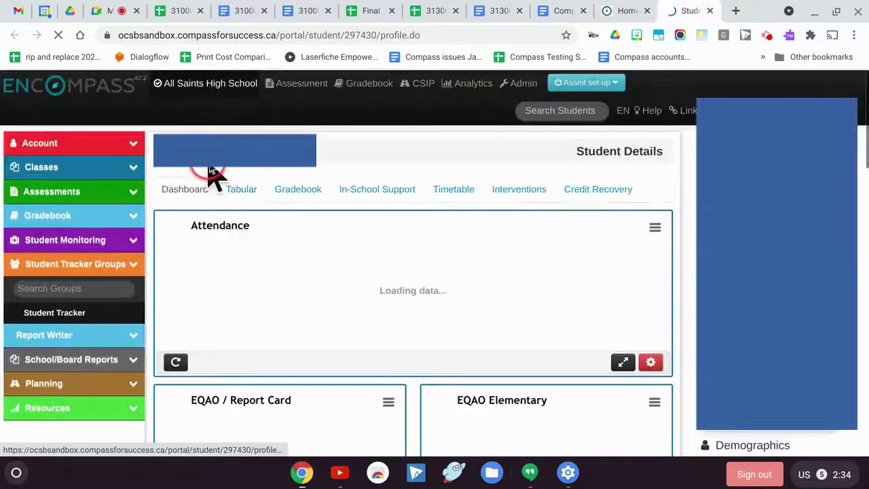
# - Display the student's tabular details and examine the Report Period 2 mark for MPM1DR-02 under Secondary Course Marks
pyautogui.click(242, 193)
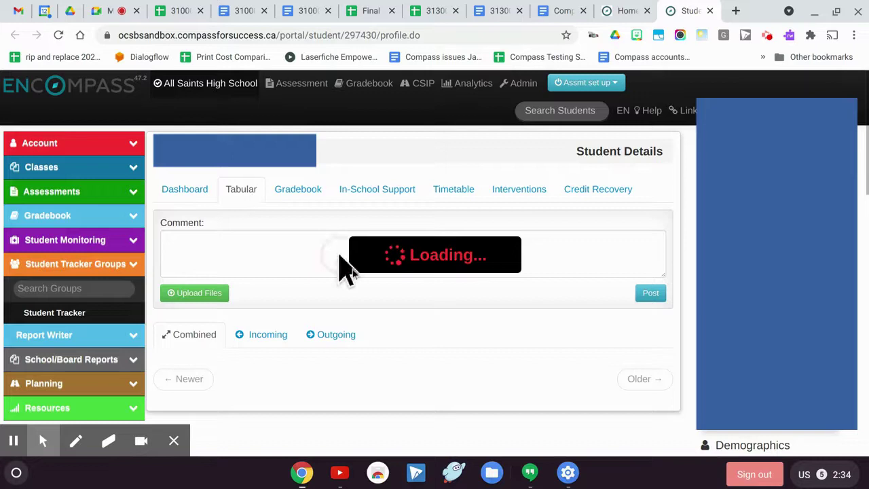
pyautogui.click(398, 334)
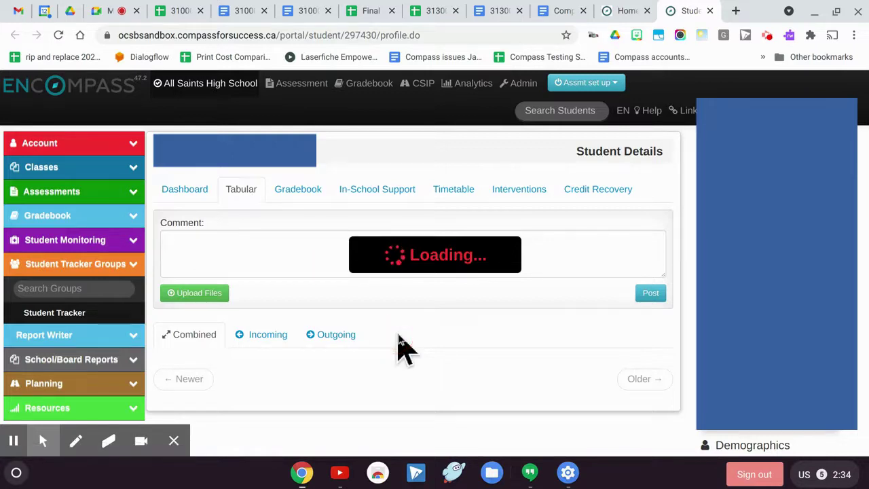
pyautogui.scroll(-3, 401, 349)
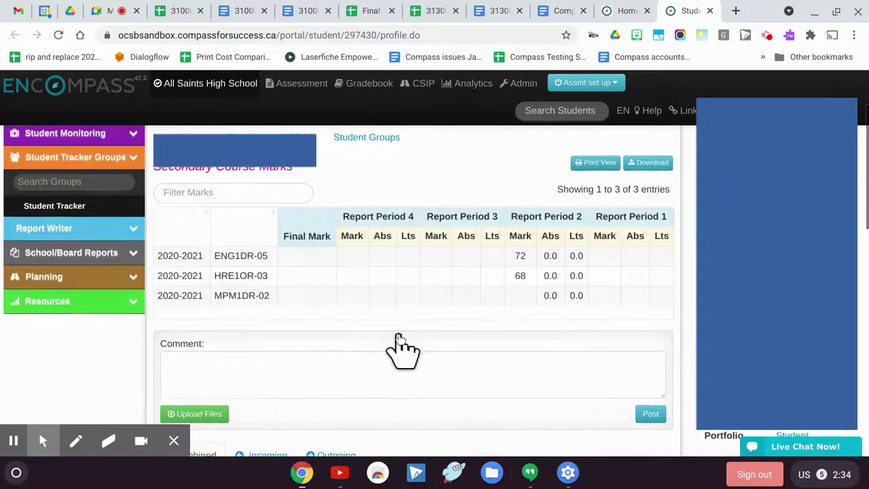
pyautogui.click(503, 284)
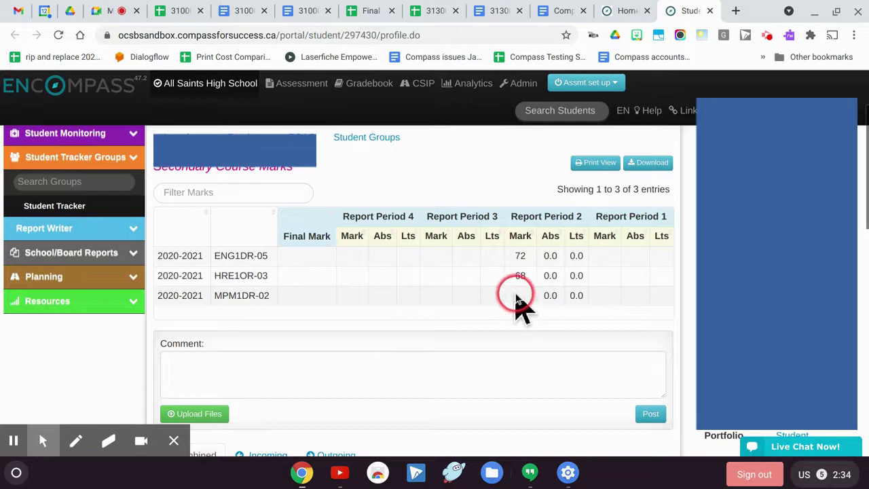